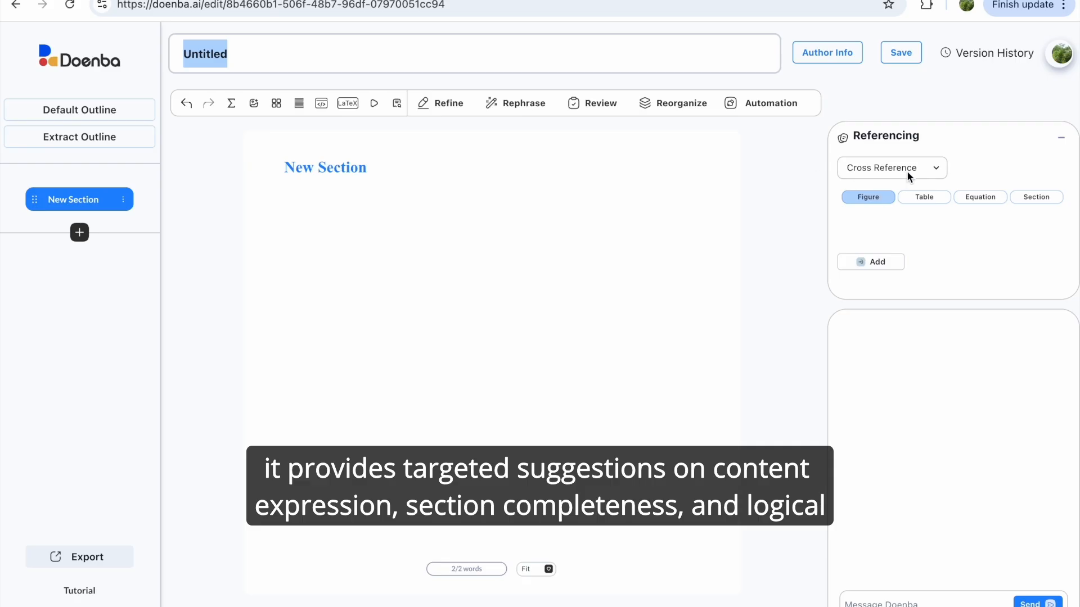
left_click(935, 167)
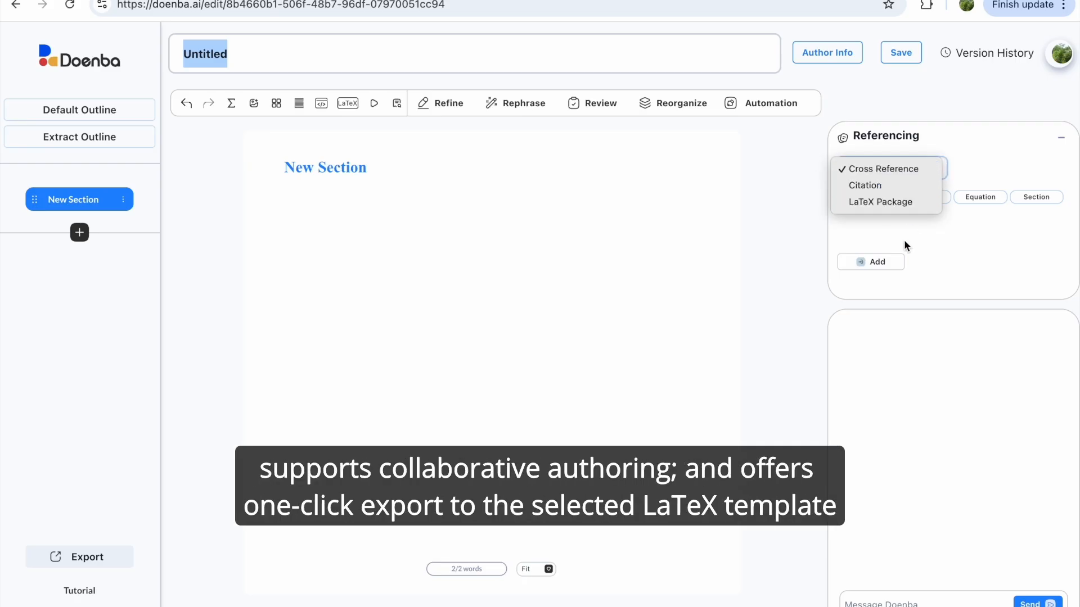
left_click(876, 603)
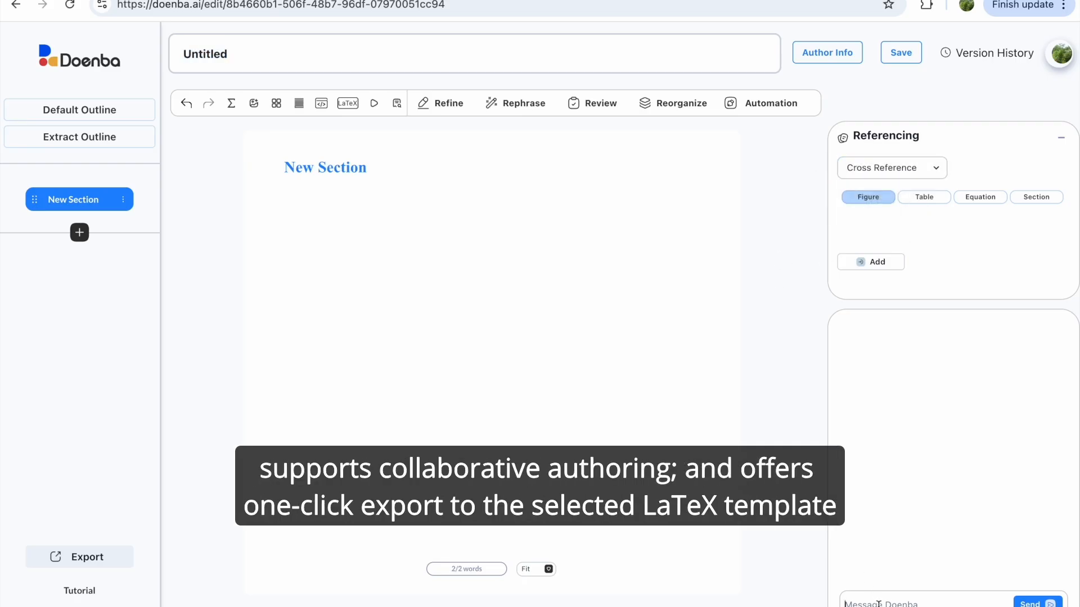
left_click(115, 558)
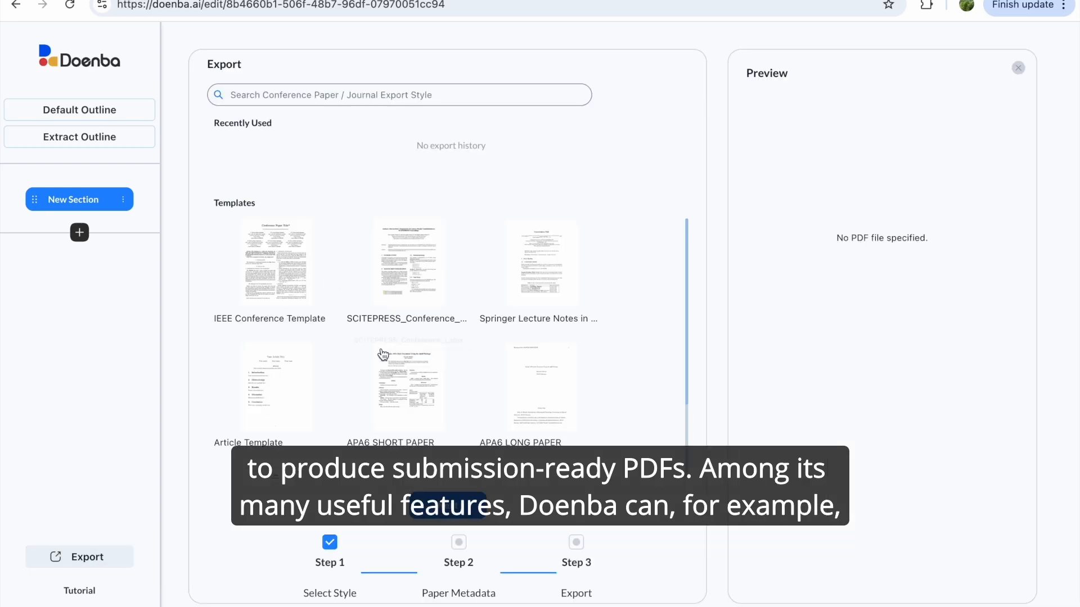
left_click(82, 594)
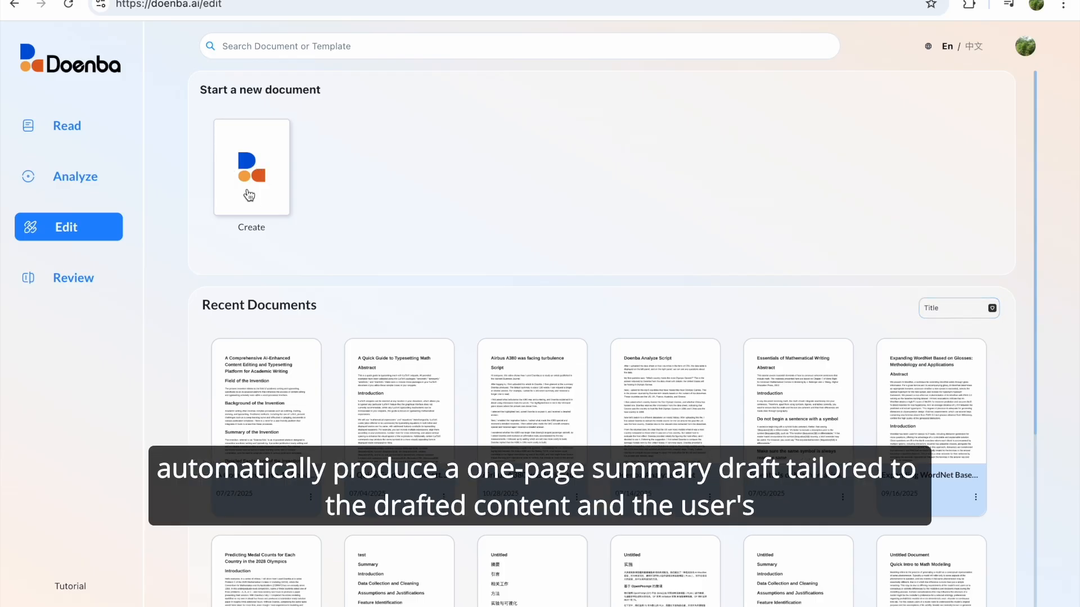
Create a new document and apply the default Math Modeling outline to it
left_click(249, 196)
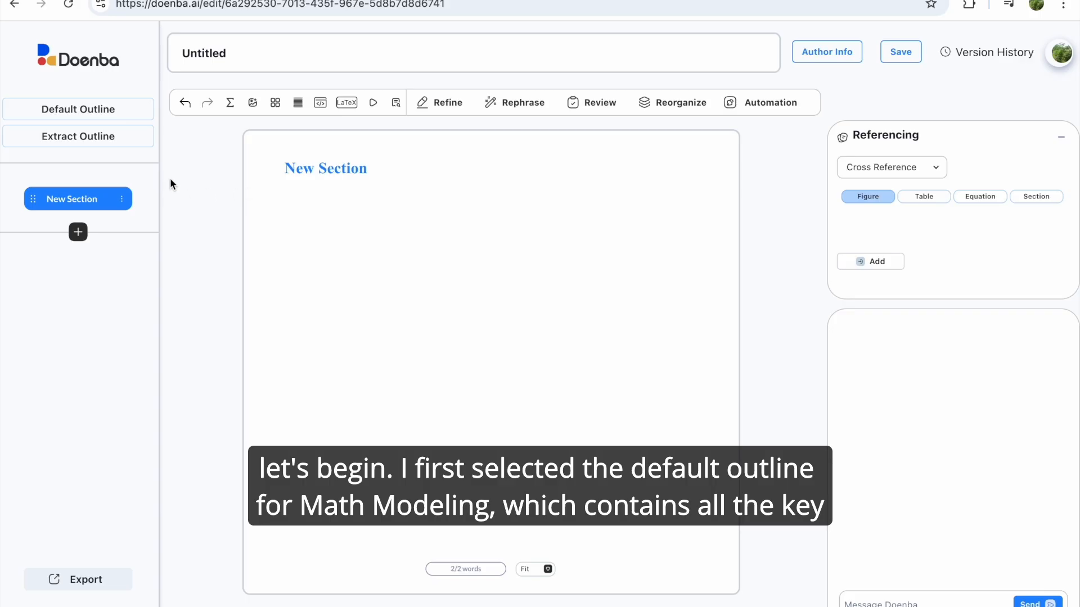
left_click(111, 116)
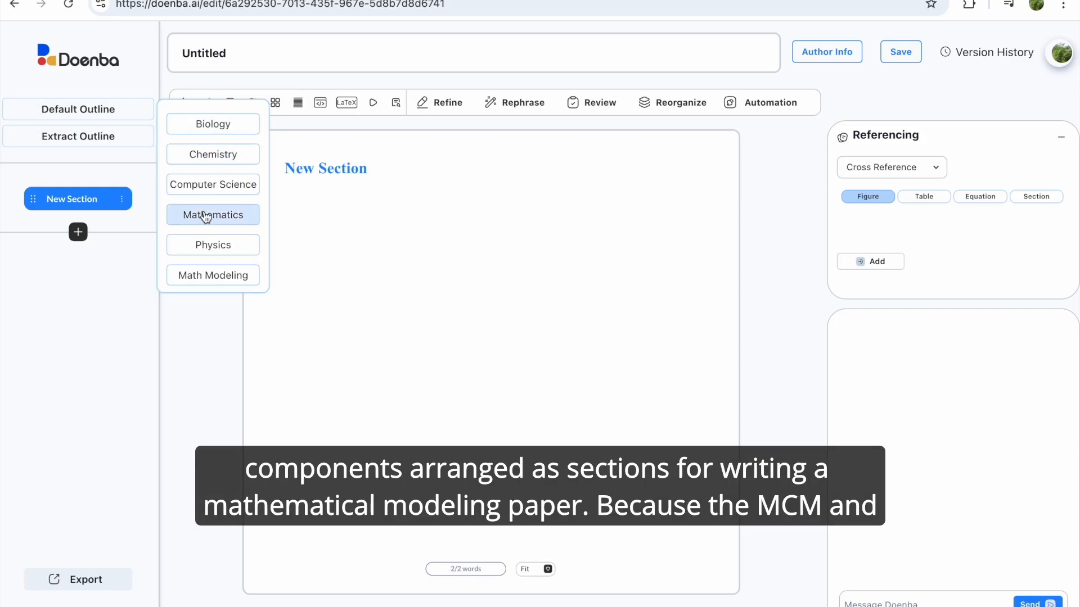
left_click(206, 275)
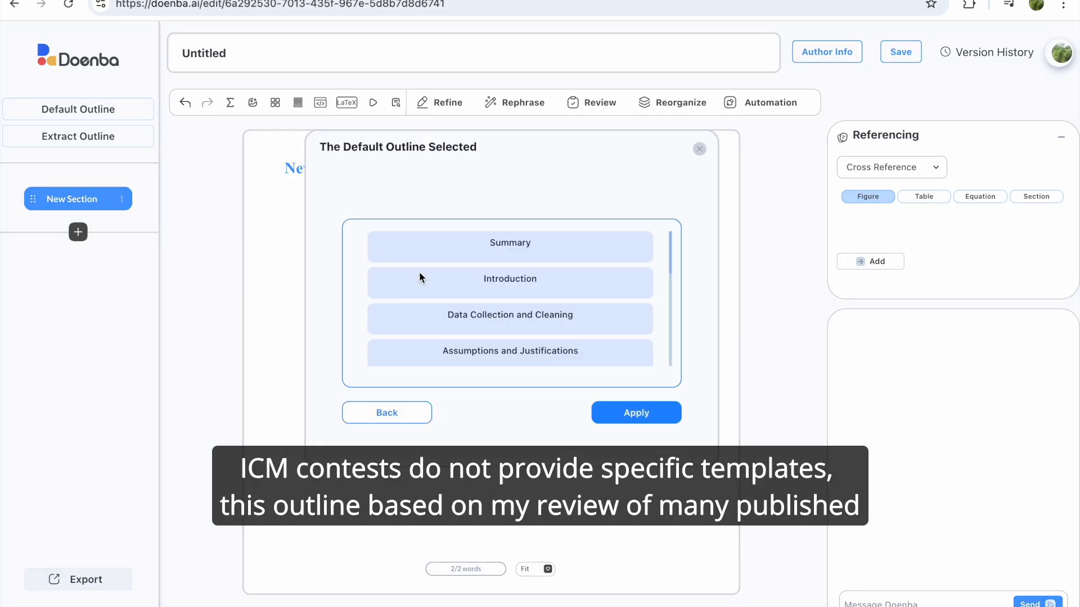
scroll(498, 297, "down", 3)
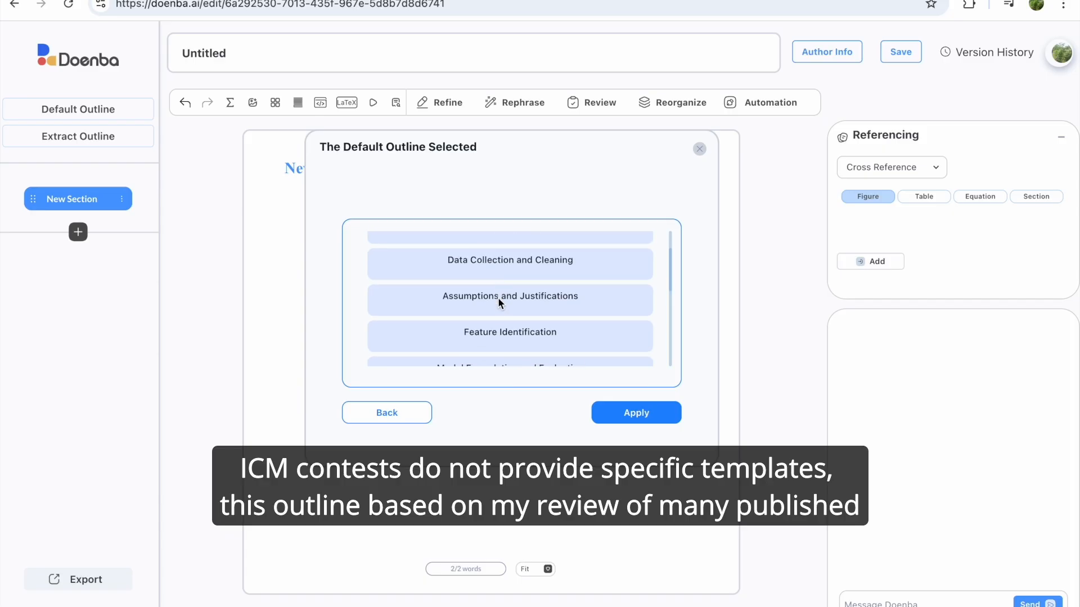
scroll(498, 301, "down", 5)
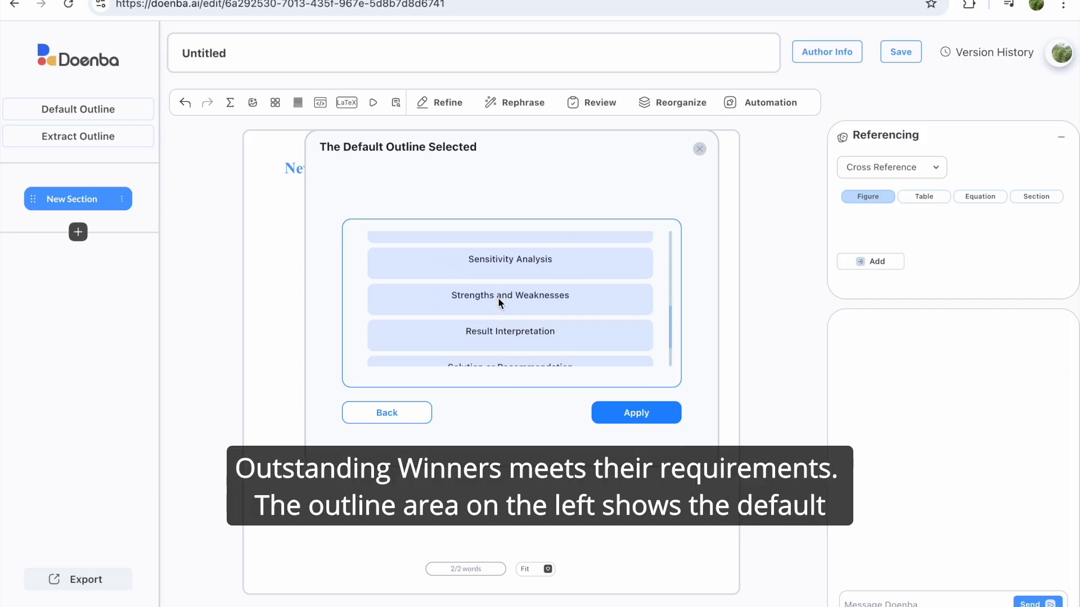
scroll(498, 302, "down", 2)
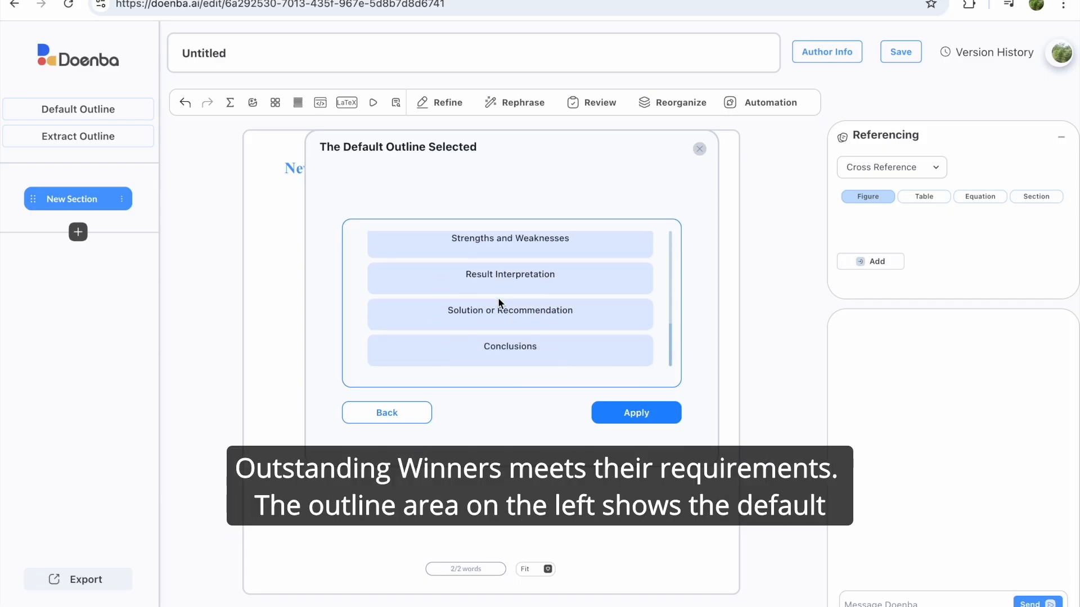
left_click(626, 417)
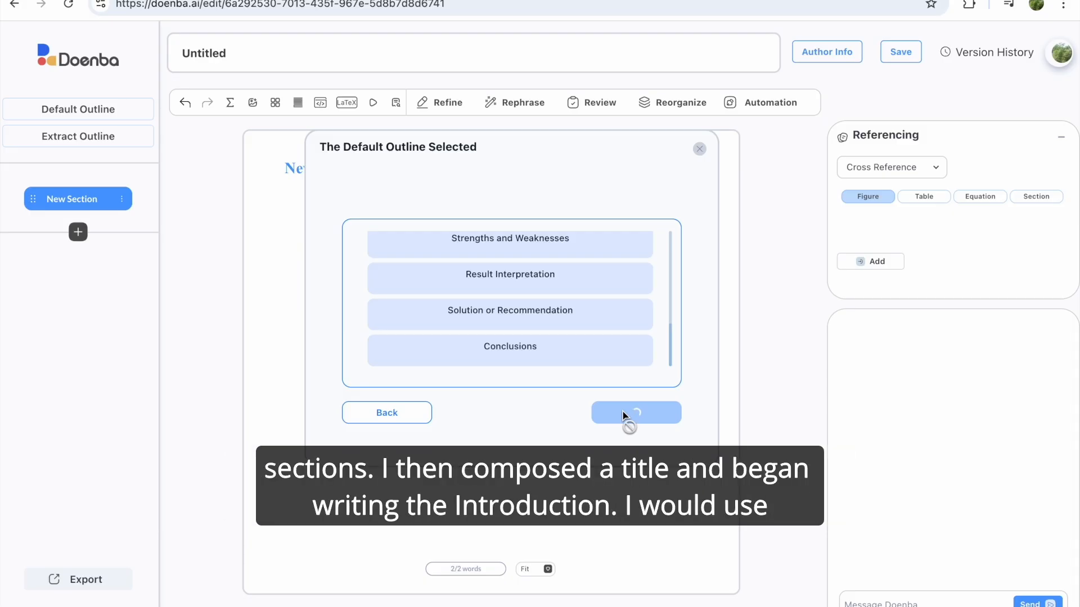
Title the document "Predicting 2028 Olympics Medals" and open the Introduction section for writing
type("als")
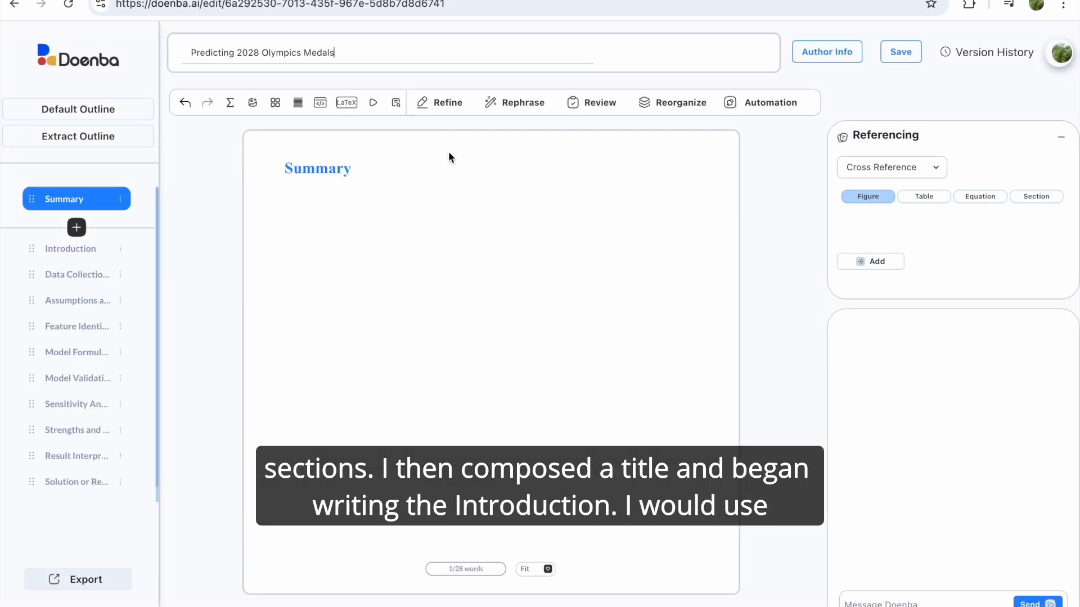
key("Return")
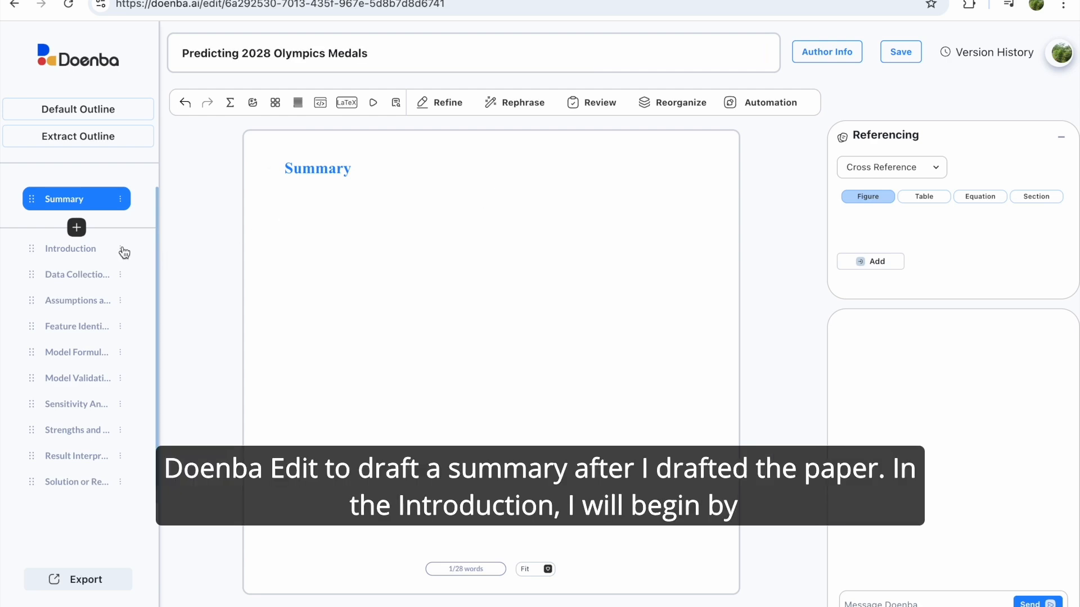
left_click(83, 254)
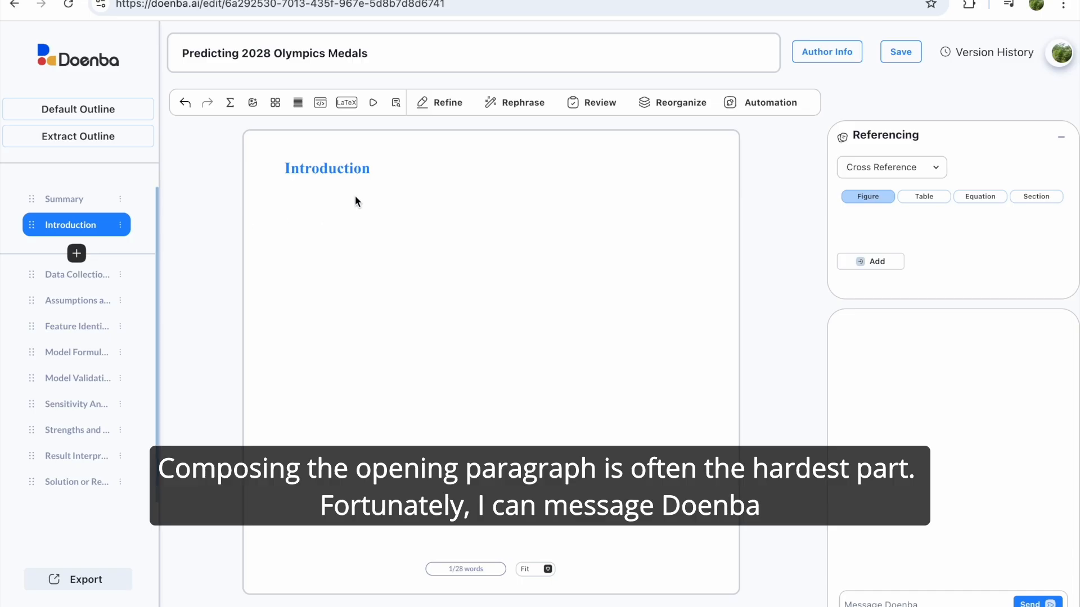
left_click(376, 171)
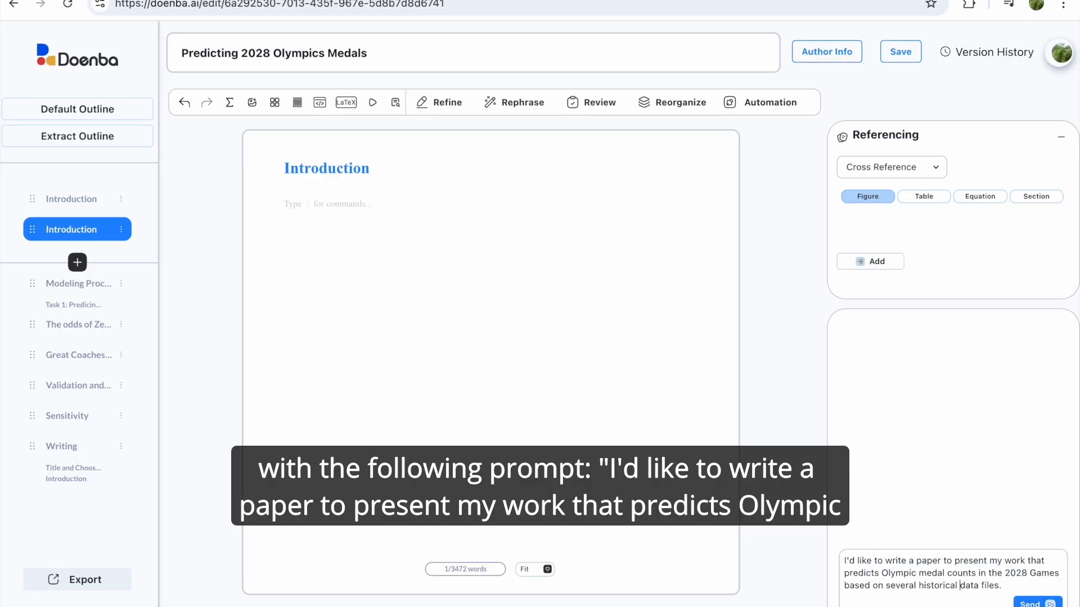
Reword the chat prompt to "based solely on several data files", asking for an opening paragraph for the Introduction section, and send it
key("BackSpace")
key("BackSpace")
key("BackSpace")
key("BackSpace")
key("BackSpace")
key("BackSpace")
key("BackSpace")
key("BackSpace")
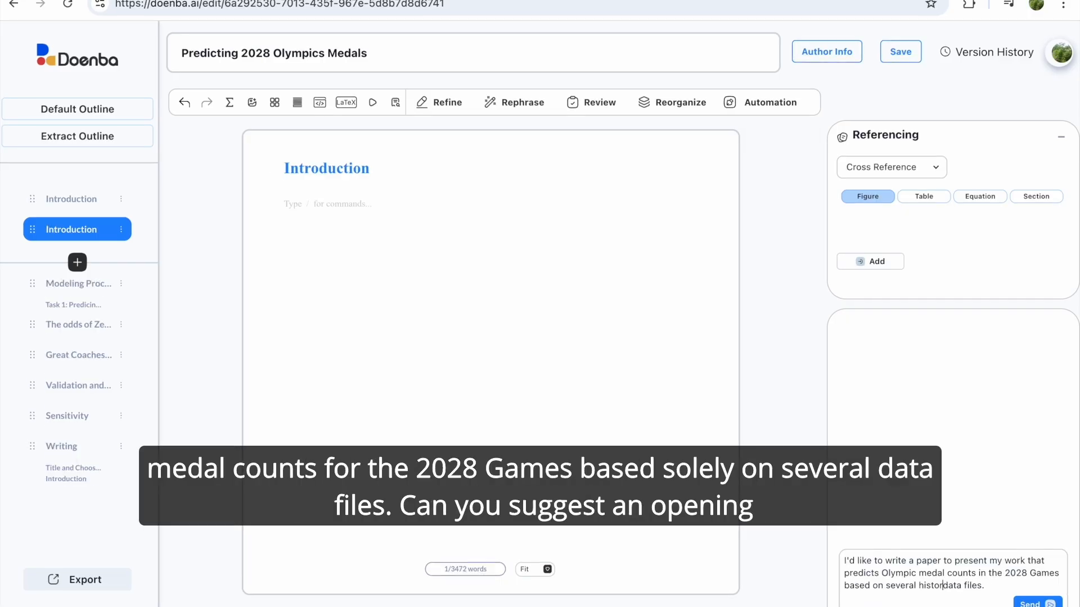
key("BackSpace")
key("BackSpace")
key("BackSpace")
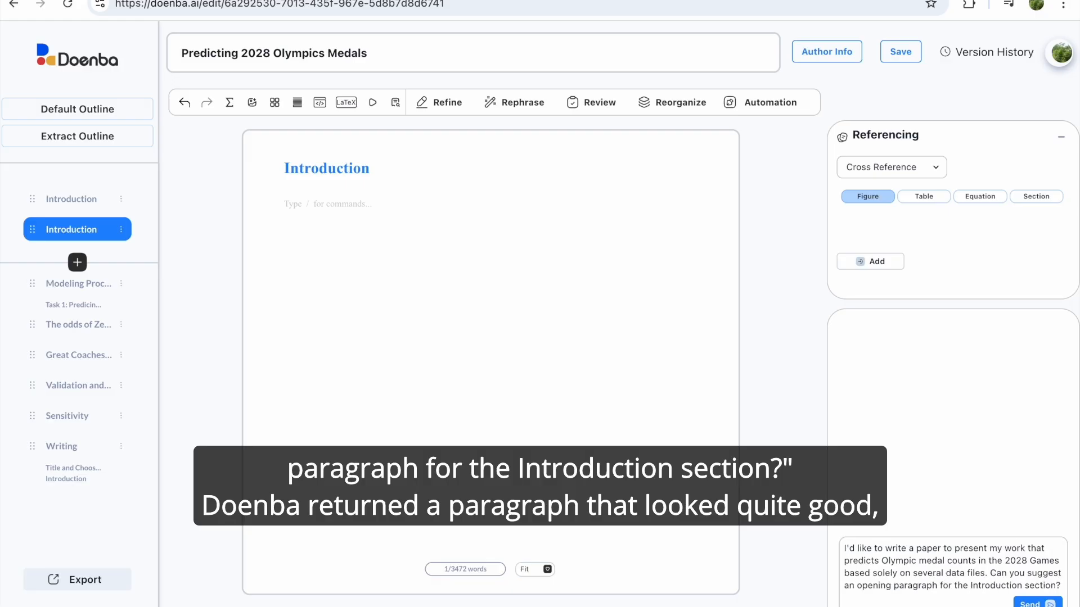
key("Return")
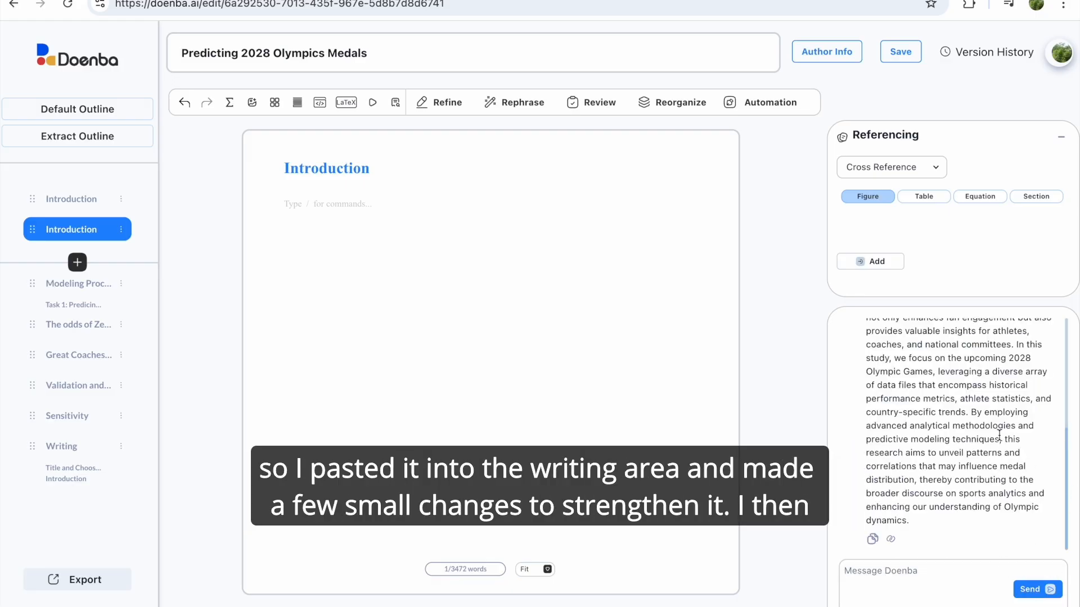
Copy the chat's suggested opening paragraph into the Introduction and add "for each country" after "medal counts"
scroll(868, 330, "up", 2)
left_click_drag(868, 330, 896, 556)
right_click(896, 557)
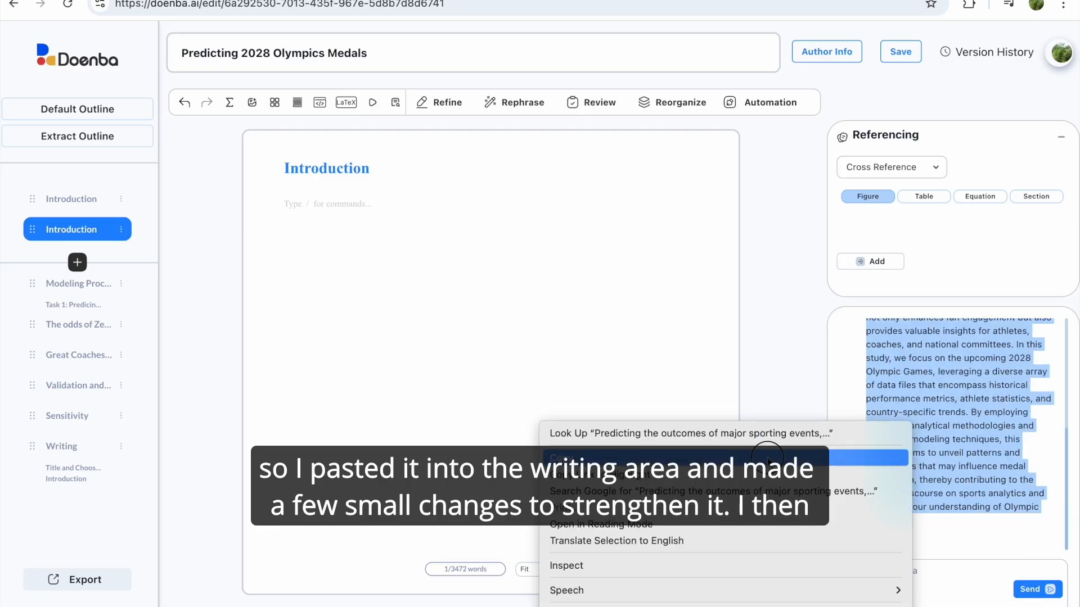
left_click(767, 454)
left_click(294, 204)
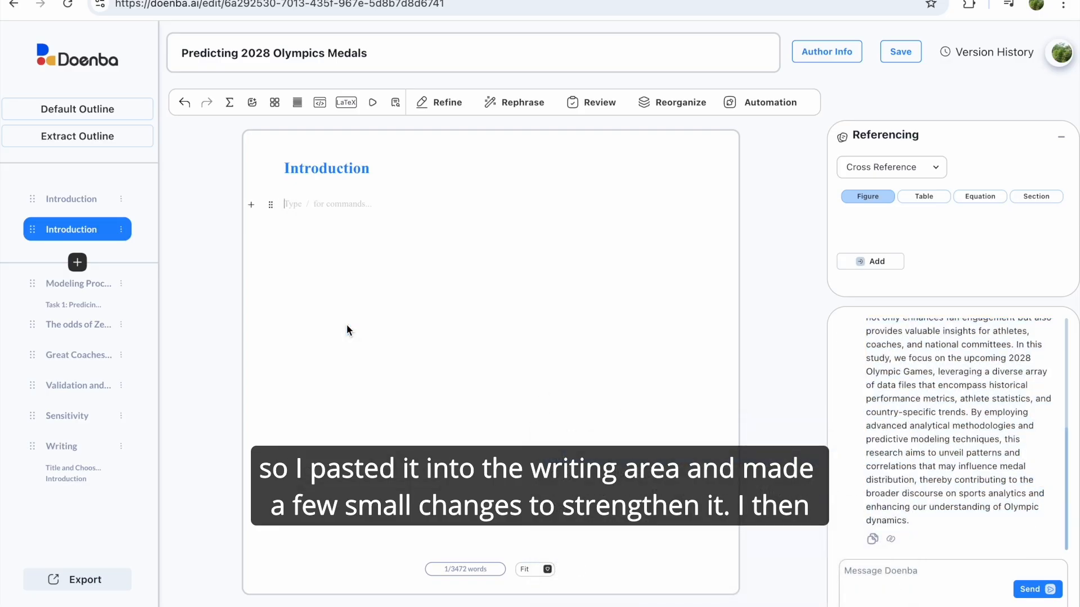
key("ctrl+v")
left_click(606, 220)
type("for each country")
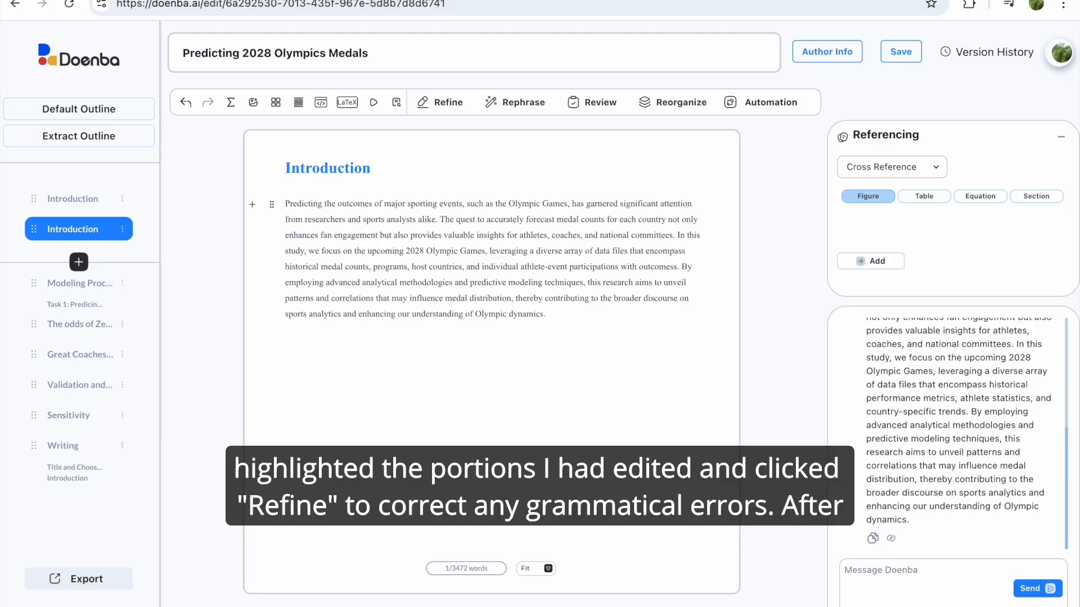
Run Refine and Rephrase on the sentence beginning "In this study" and apply the rephrased version as its replacement
left_click(676, 239)
left_click_drag(676, 239, 697, 268)
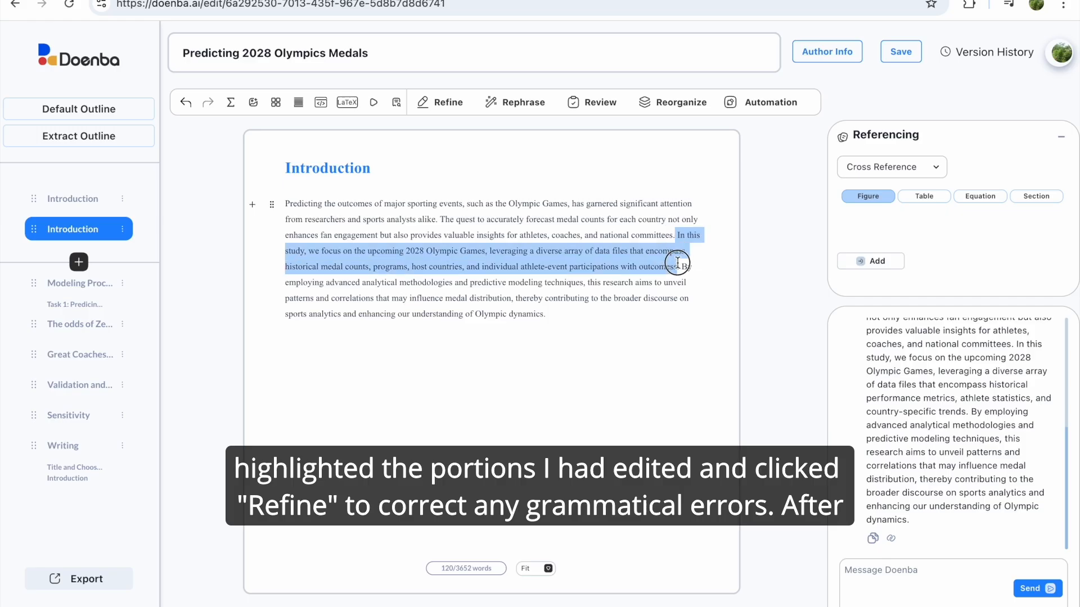
left_click(525, 212)
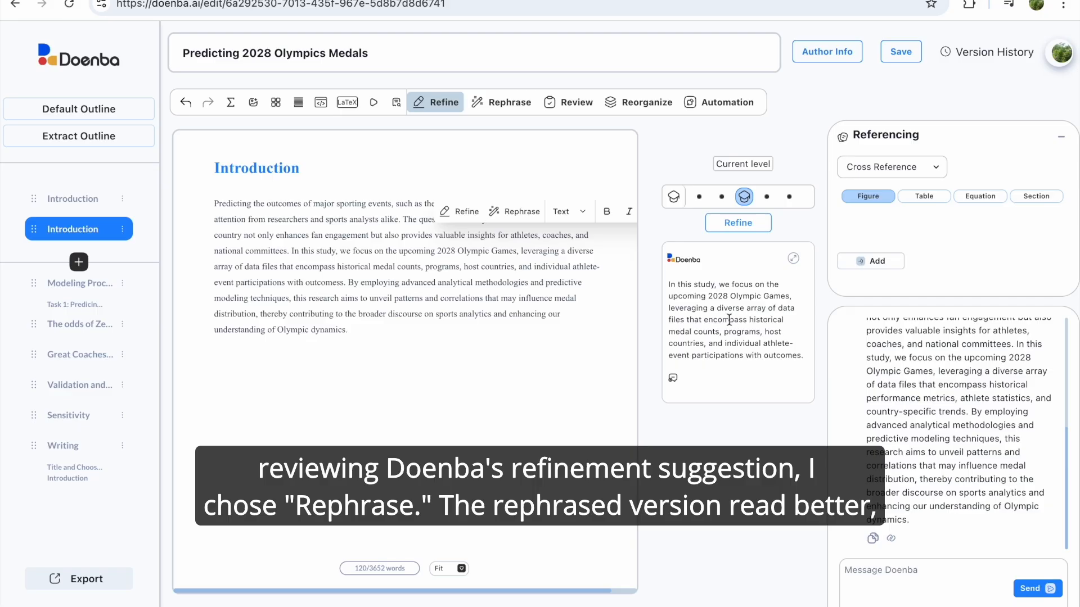
left_click(521, 214)
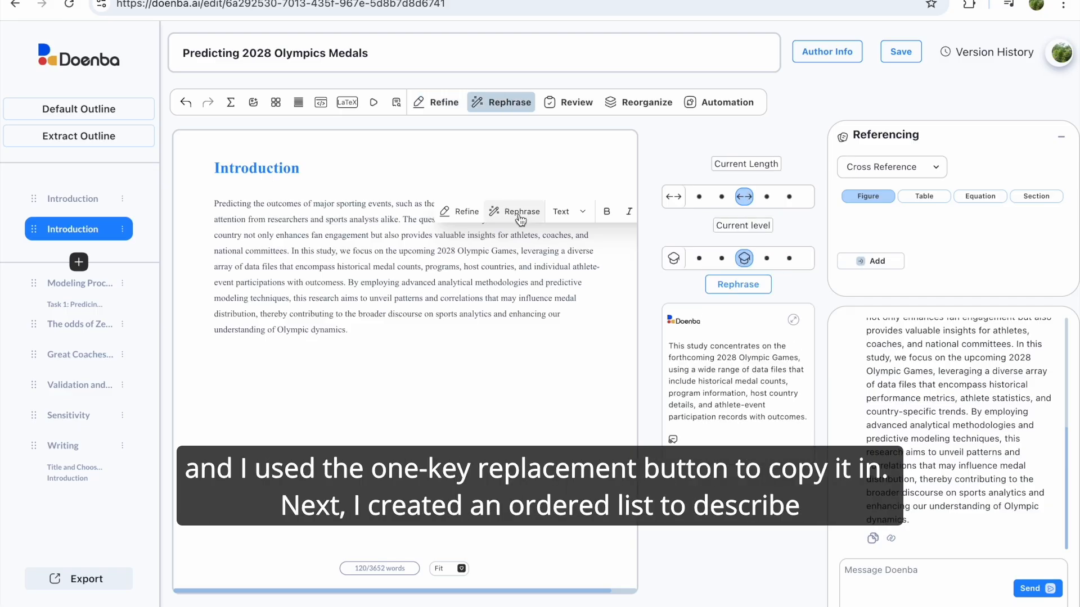
left_click(673, 439)
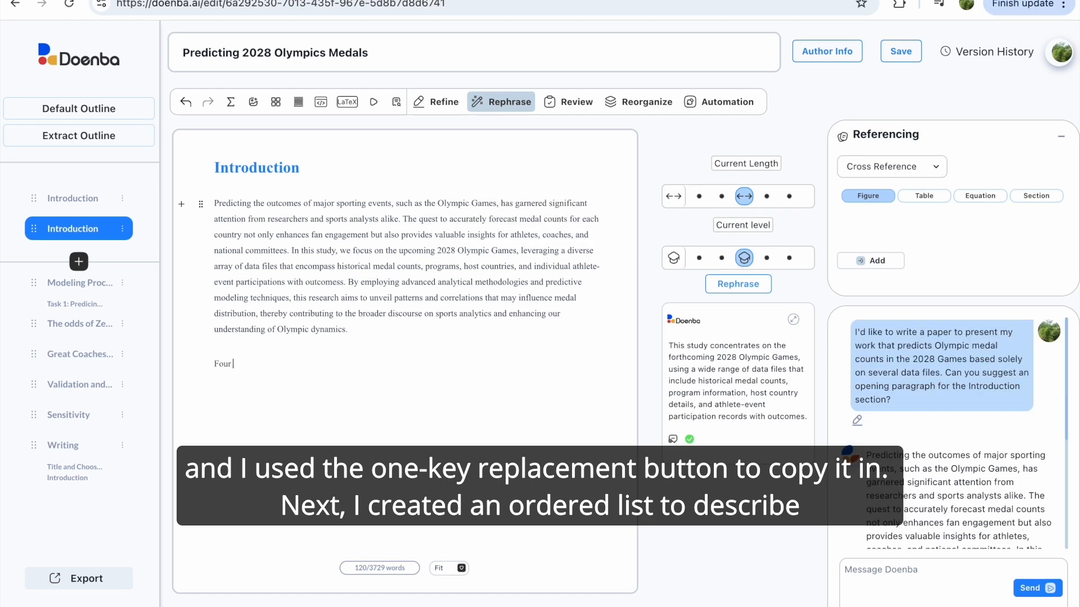
Complete the line below the opening paragraph as "Four data files are provided in the CSV format. They are"
type("data files ")
type("are provided as")
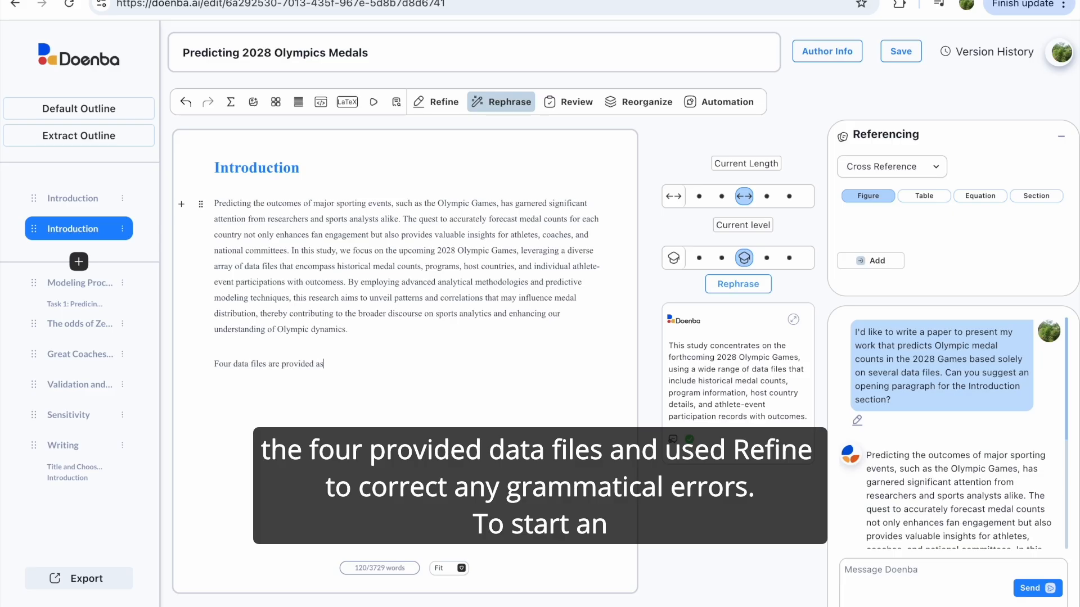
type("n the CSV format. They are")
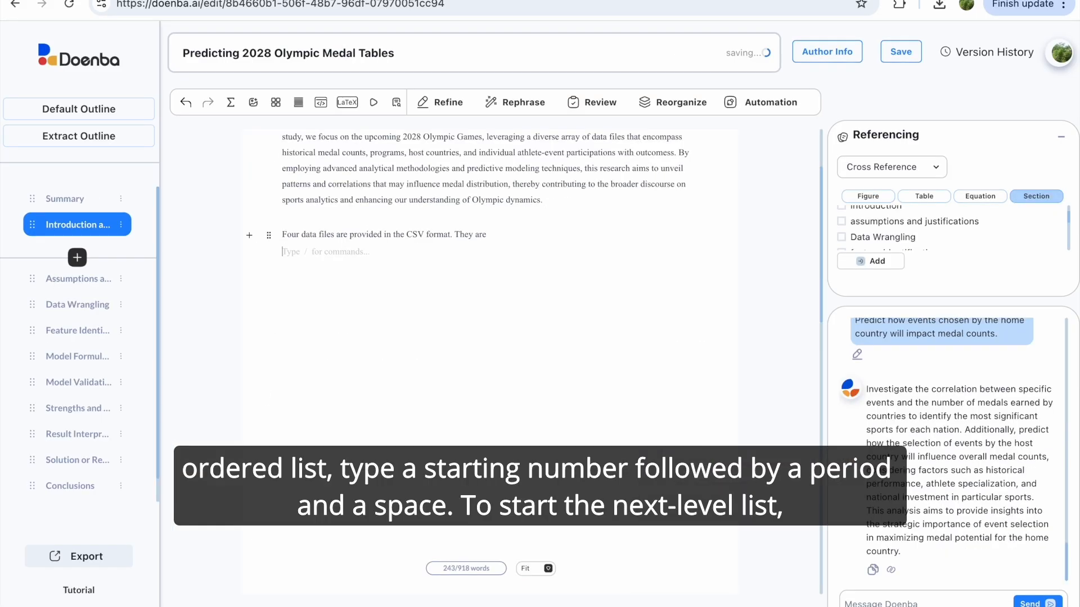
Try out an ordered list with items "summerOly_hosts.csv" and "dkfjdfd", plus a nested sub-item "kdfkdfd", below the data files sentence
type("1. summerOly_host")
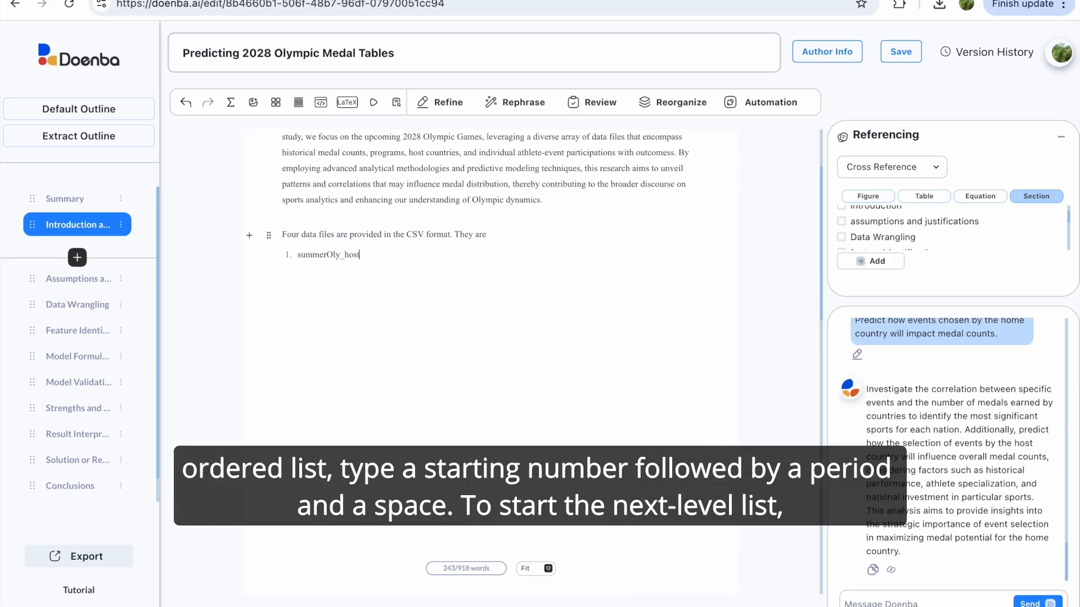
type("s.csv")
key("Return")
type("dkfjdfd")
key("Return")
key("Tab")
type("kdfkdfd")
key("Return")
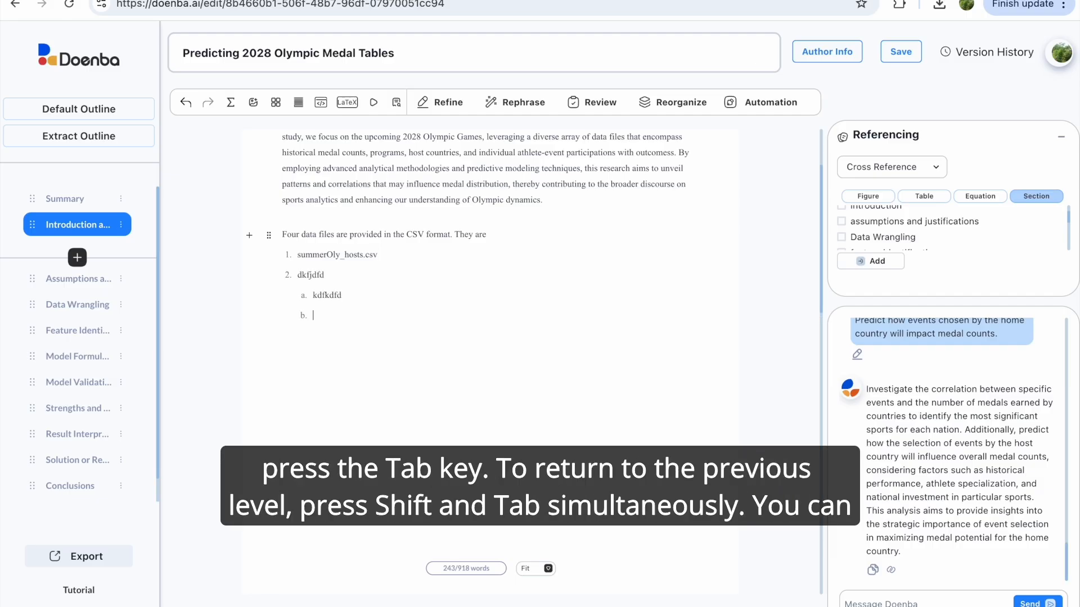
type("B")
type("kdkfj")
left_click_drag(295, 255, 334, 311)
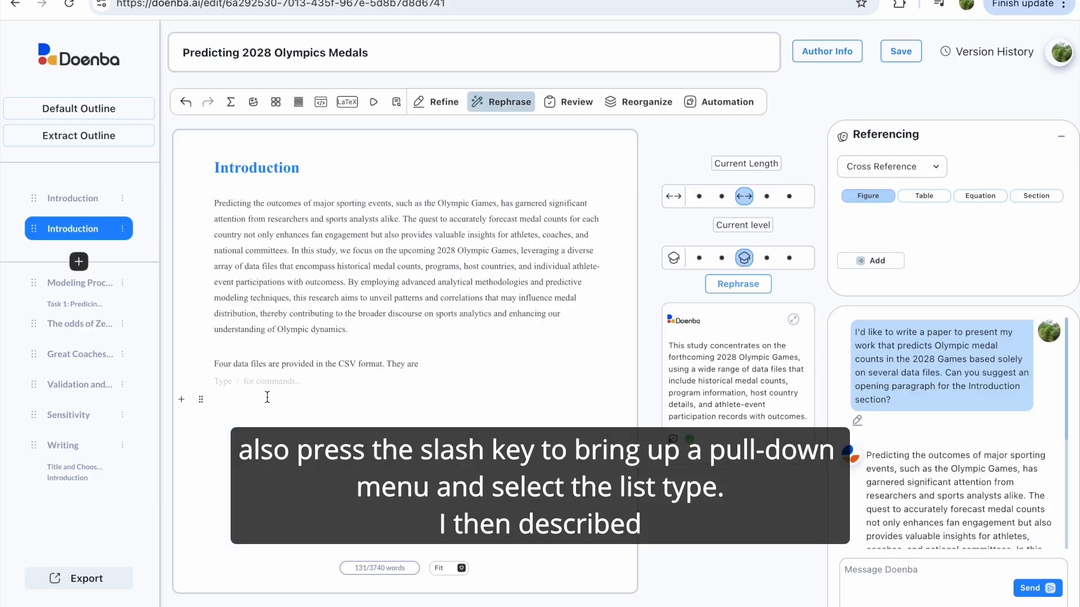
Insert a numbered list below the data files sentence and paste the copied data description into its first item
type("/")
scroll(277, 275, "down", 1)
left_click(290, 192)
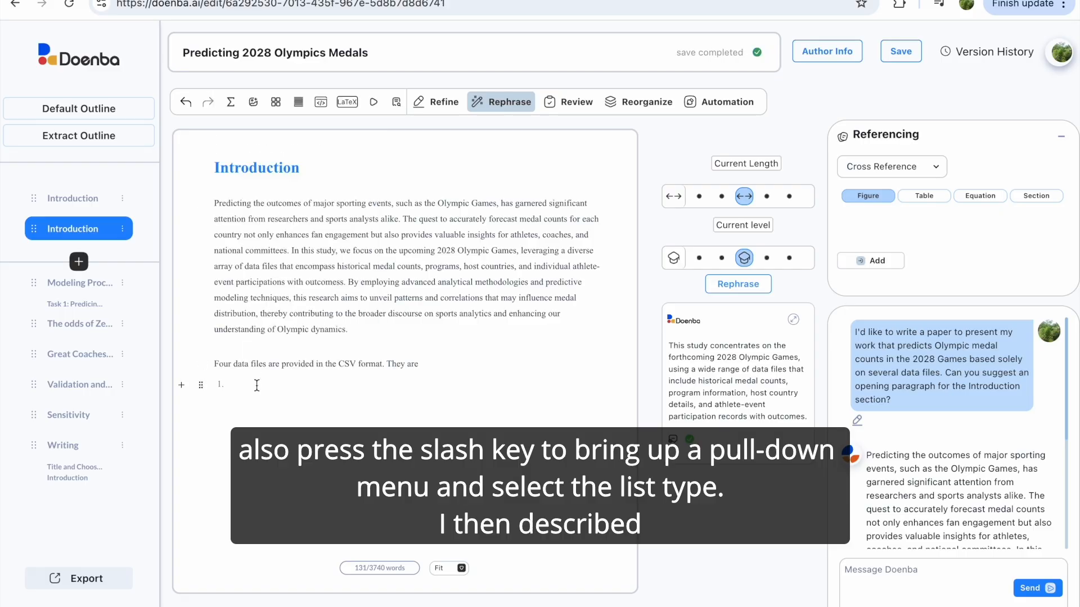
key("ctrl+v")
Add "that have won medals," after "all countries" in the first list item and prefix the item with "summerOly_medal_counts.csv:"
left_click(449, 384)
type("that have won medals")
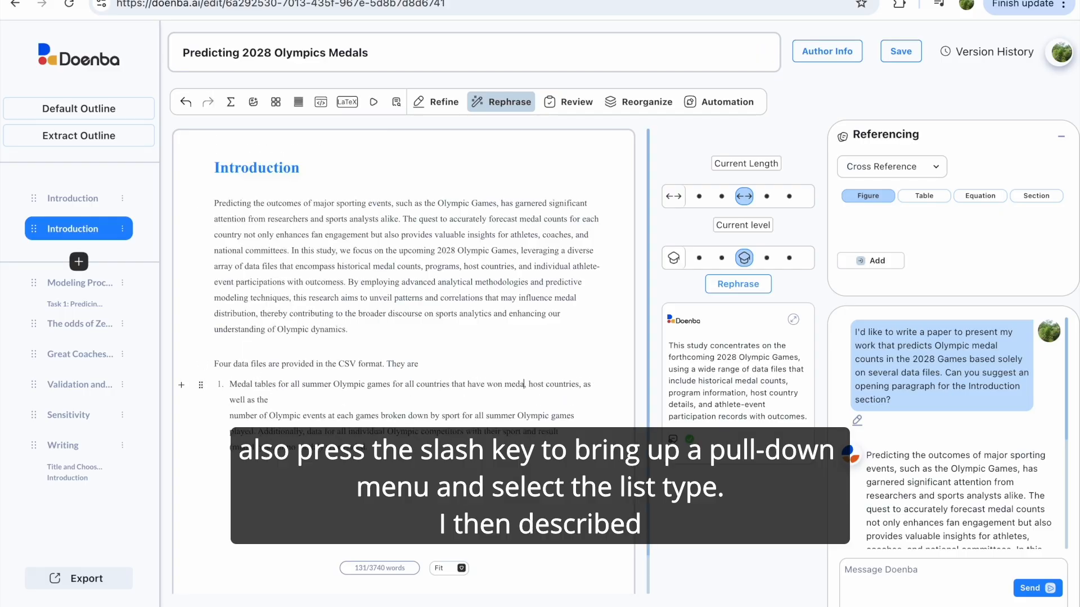
type(",")
left_click(231, 385)
type("summerOly_medal")
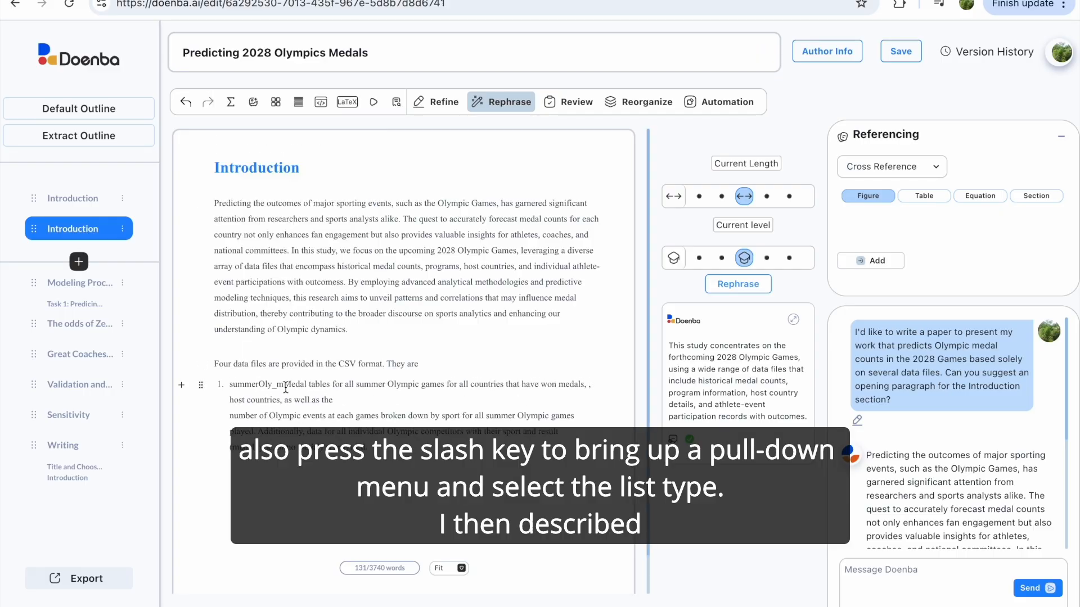
type("_counts.csv:")
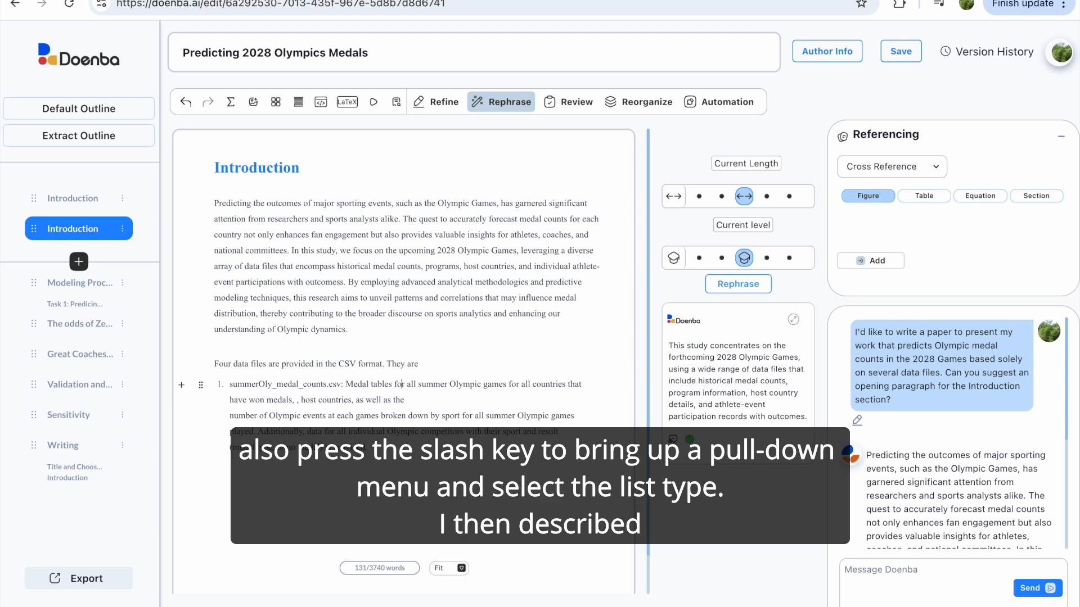
End the first list item with "from 1986 to 2024." and add a second item, "summerOly_hosts.csv: Host countries for all Games."
left_click(296, 400)
key("BackSpace")
key("BackSpace")
type("from  1986 to 2024.")
key("Return")
type("summerOly_hosts.csv: ")
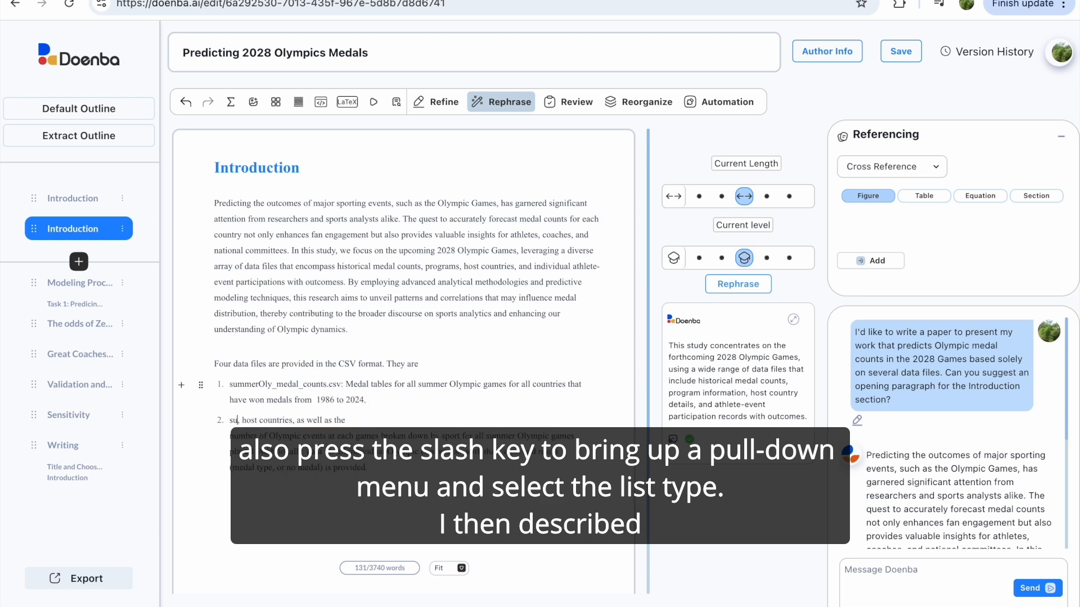
type("Host countries for all Games.")
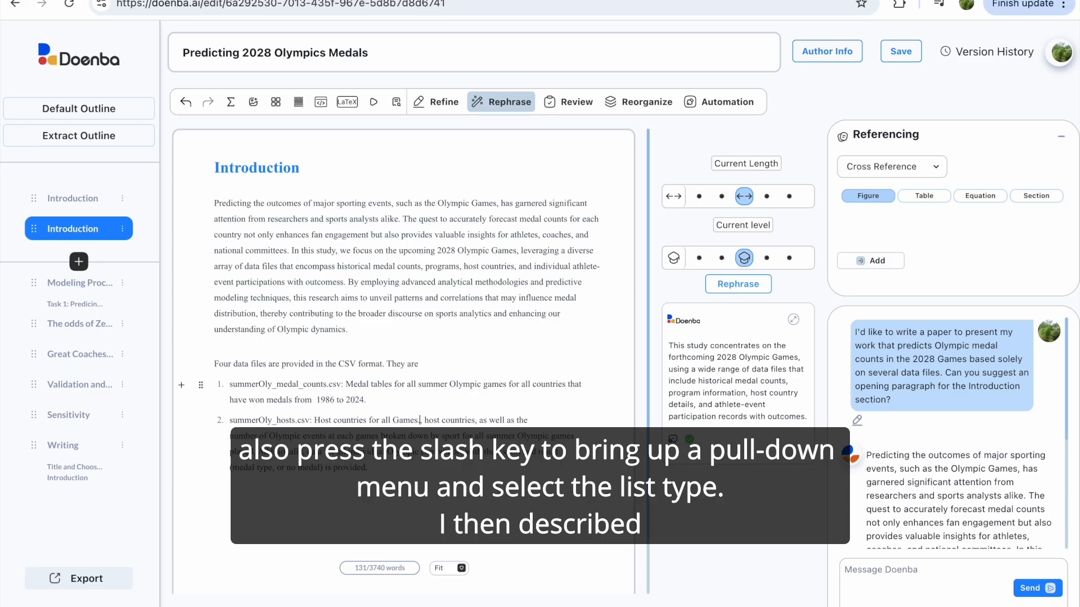
Split the remaining description into a "summerOly_programs.csv:" item on event numbers and a "summerOly_athletes.csv:" item on individual athletes who participated in Olympic competitions
key("Return")
key("Delete")
key("Delete")
key("Delete")
key("Delete")
key("Delete")
key("Delete")
key("Delete")
key("Delete")
key("Delete")
key("Delete")
key("Delete")
key("Delete")
key("Delete")
key("Delete")
key("Delete")
key("Delete")
key("Delete")
key("Delete")
key("Delete")
key("Delete")
key("Delete")
key("Delete")
type("summerOly_athletes.csv:")
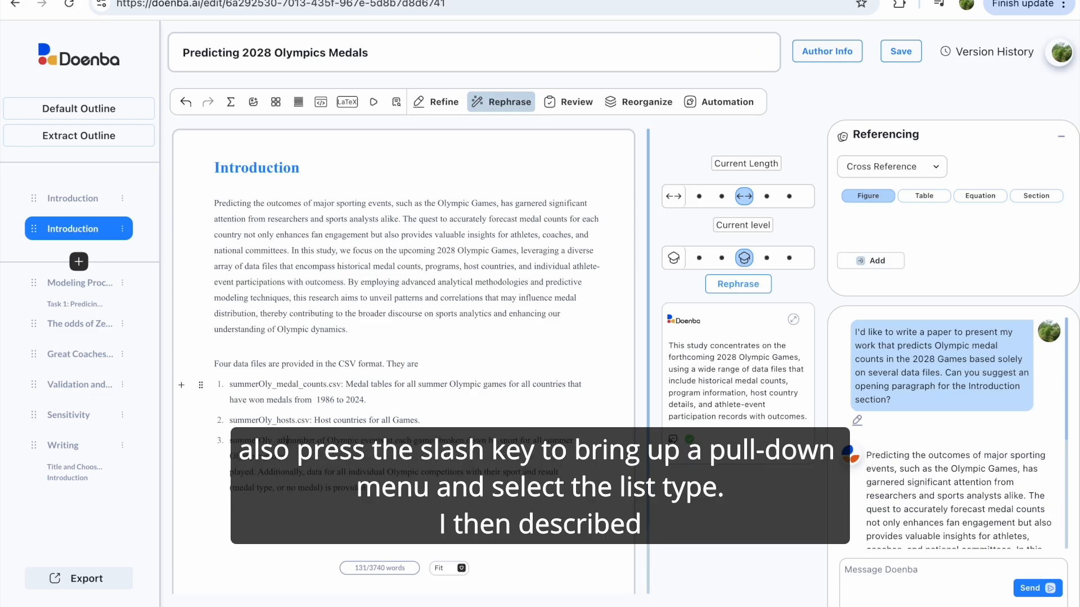
type(" The")
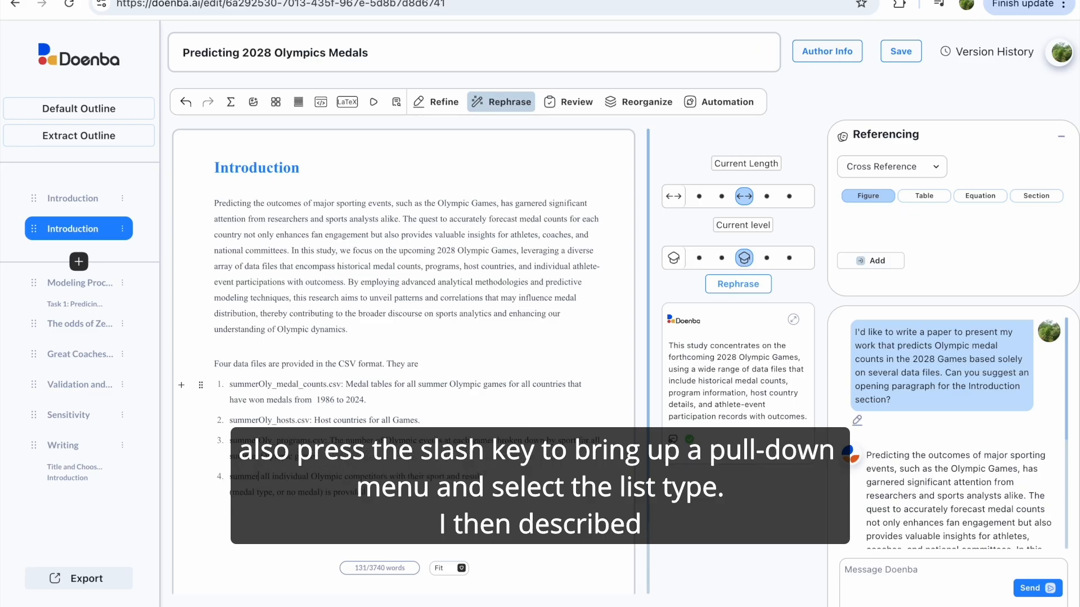
type("participated in")
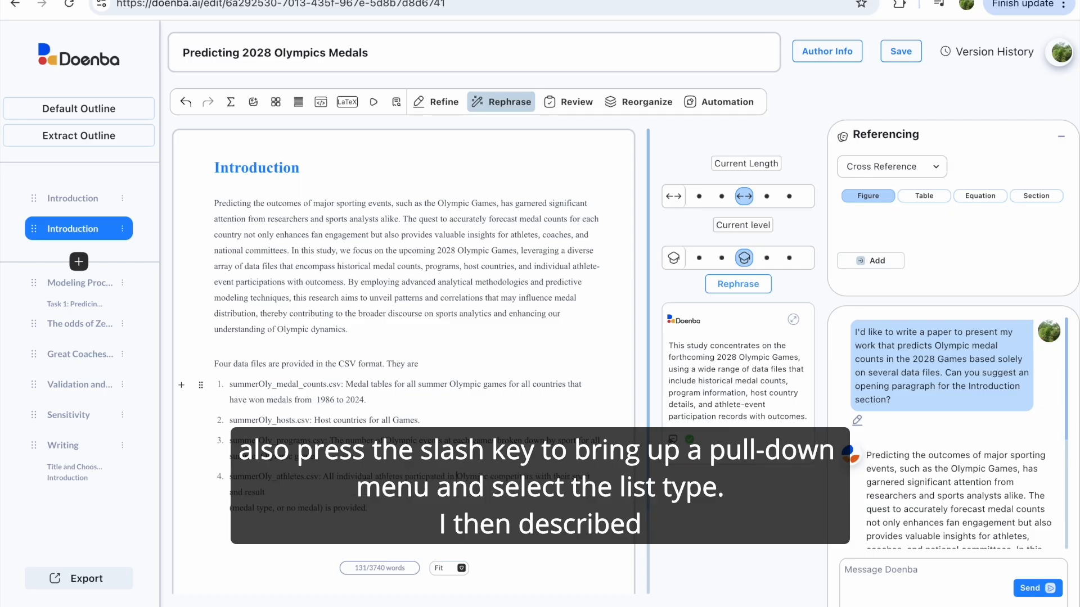
Refine the data files sentence and its numbered list with AI, and replace the list items with the refined versions
left_click_drag(215, 364, 368, 508)
left_click(208, 340)
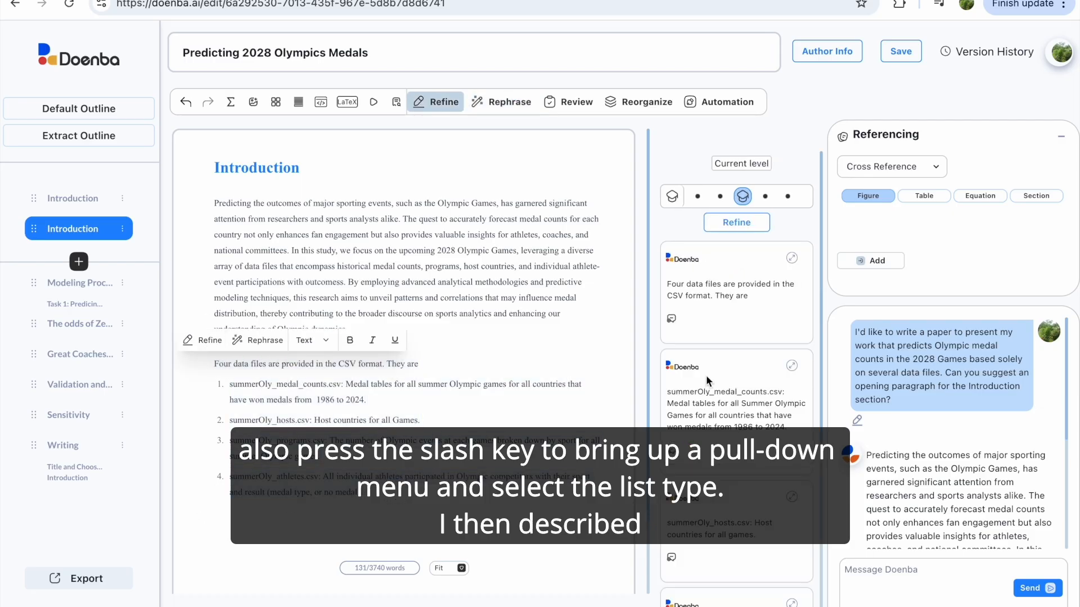
scroll(741, 438, "down", 1)
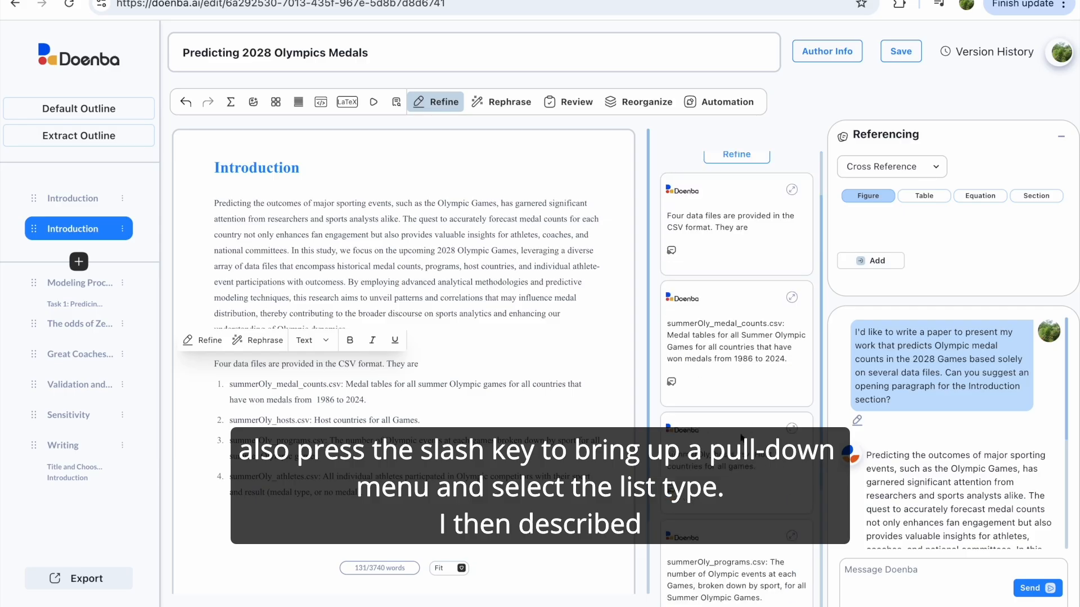
left_click(671, 381)
left_click(671, 489)
scroll(767, 475, "down", 1)
left_click(672, 575)
scroll(715, 570, "down", 2)
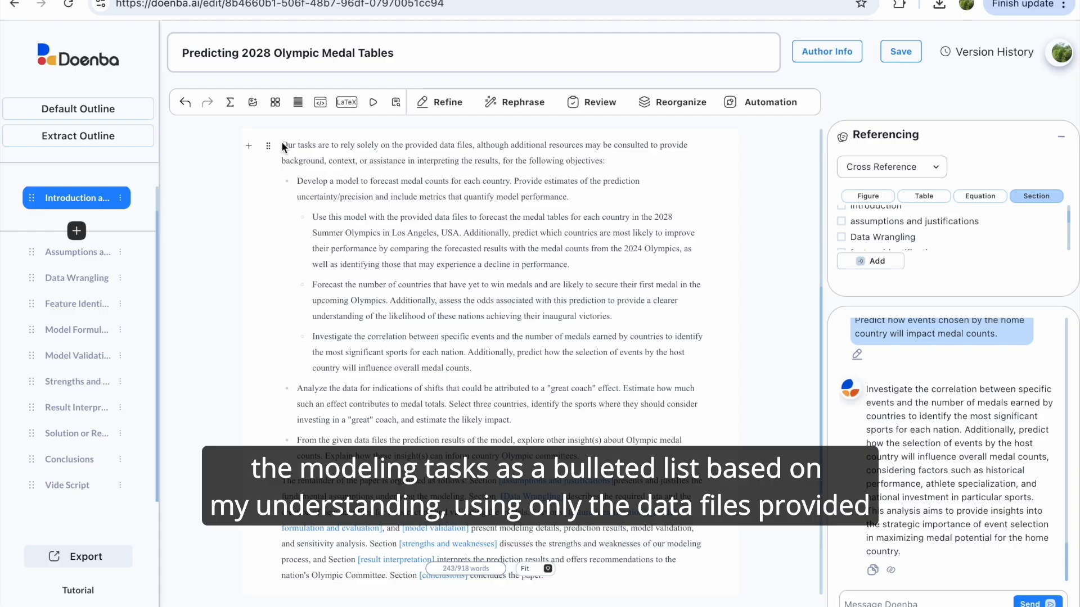
Examine the task paragraph and its bulleted modeling objectives in the Introduction and Problem Restatement section
left_click_drag(282, 145, 476, 368)
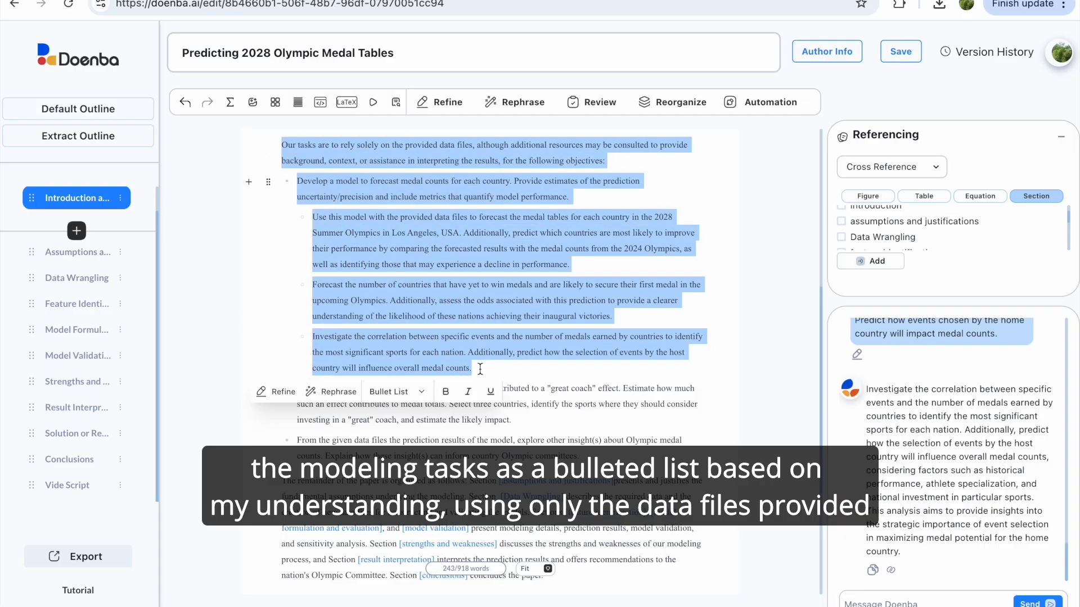
left_click(556, 421)
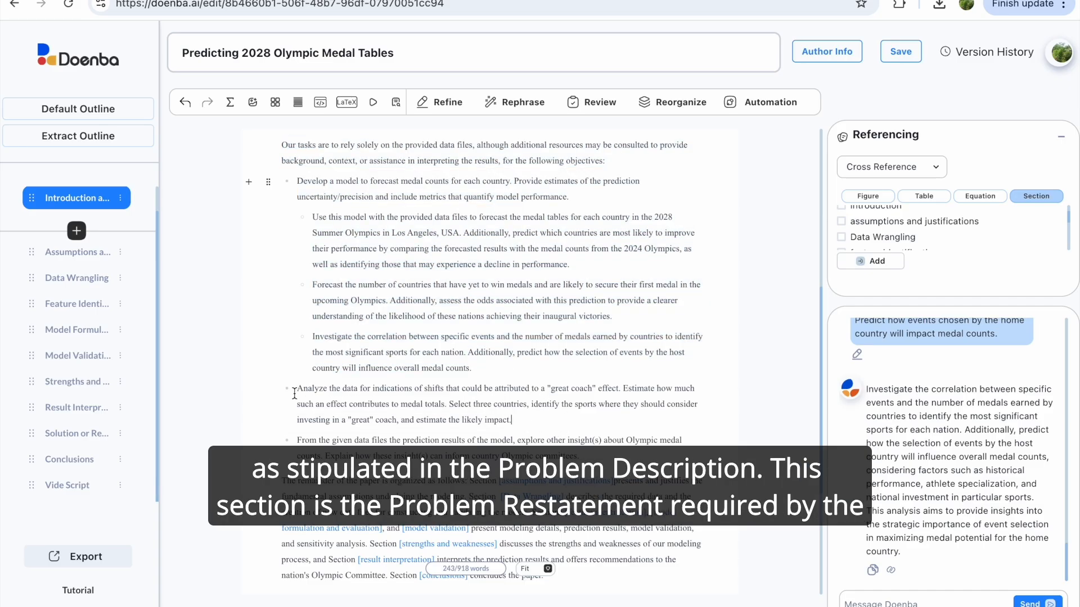
left_click_drag(294, 393, 586, 448)
left_click(608, 471)
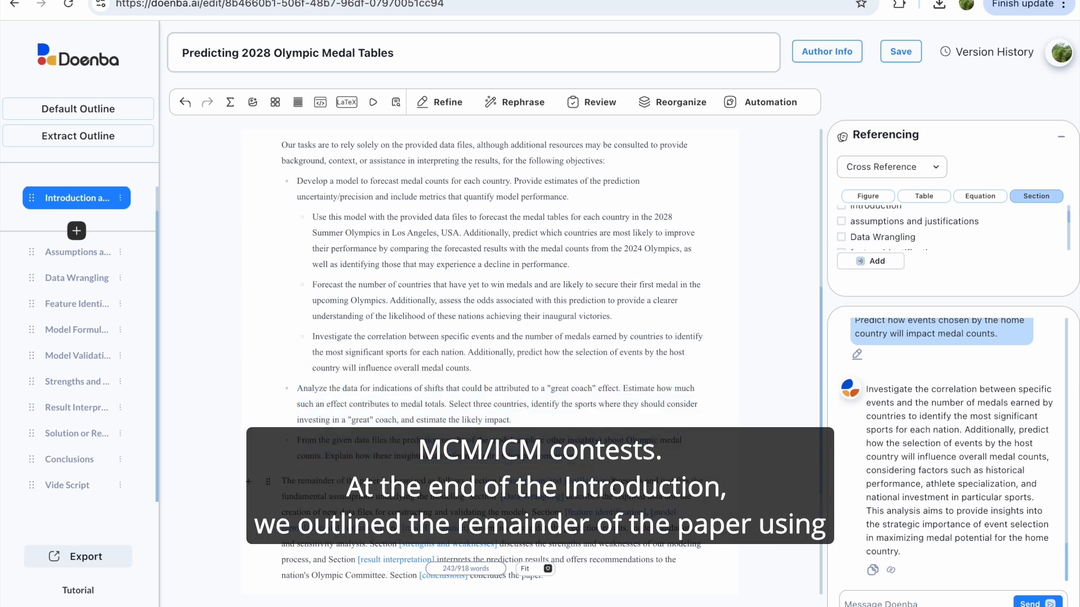
Remove and reinsert the "assumptions and justifications" section cross-reference in the paper organization paragraph, followed by a space before "presents"
scroll(492, 356, "down", 3)
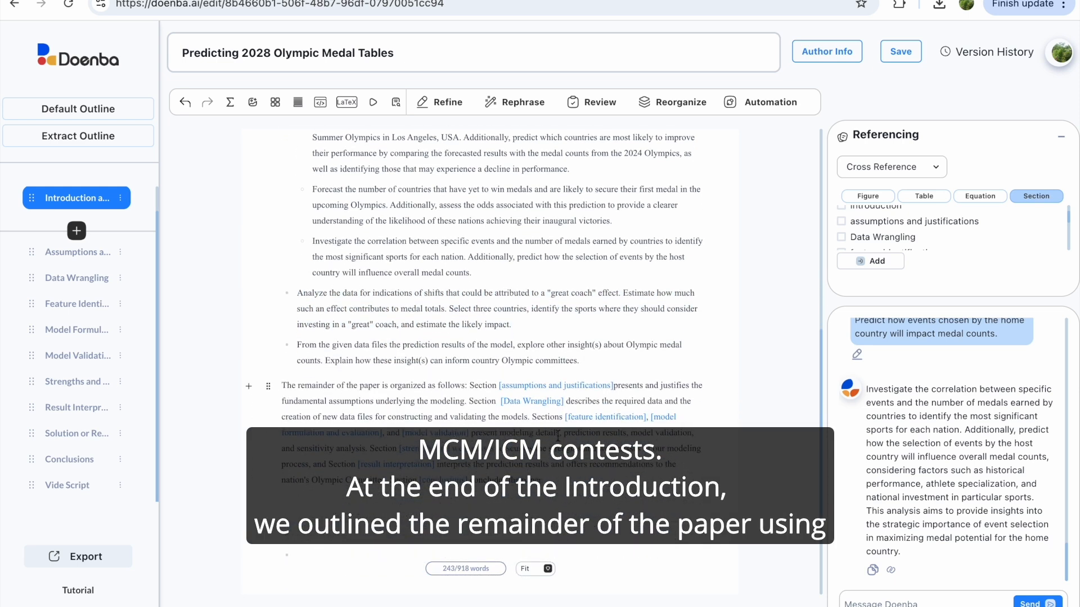
left_click(502, 387)
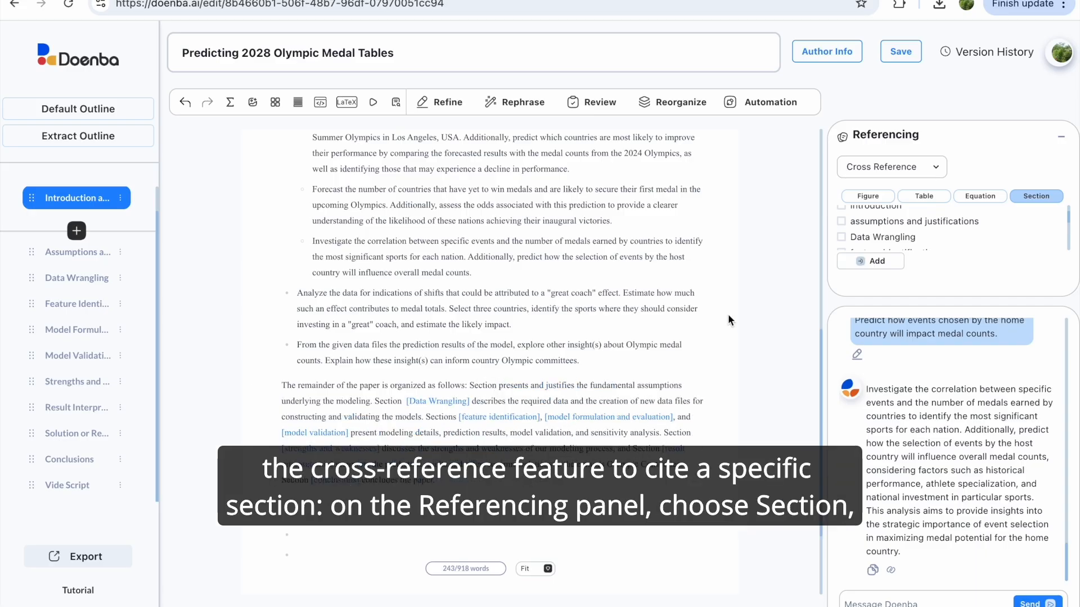
left_click(960, 224)
left_click(870, 261)
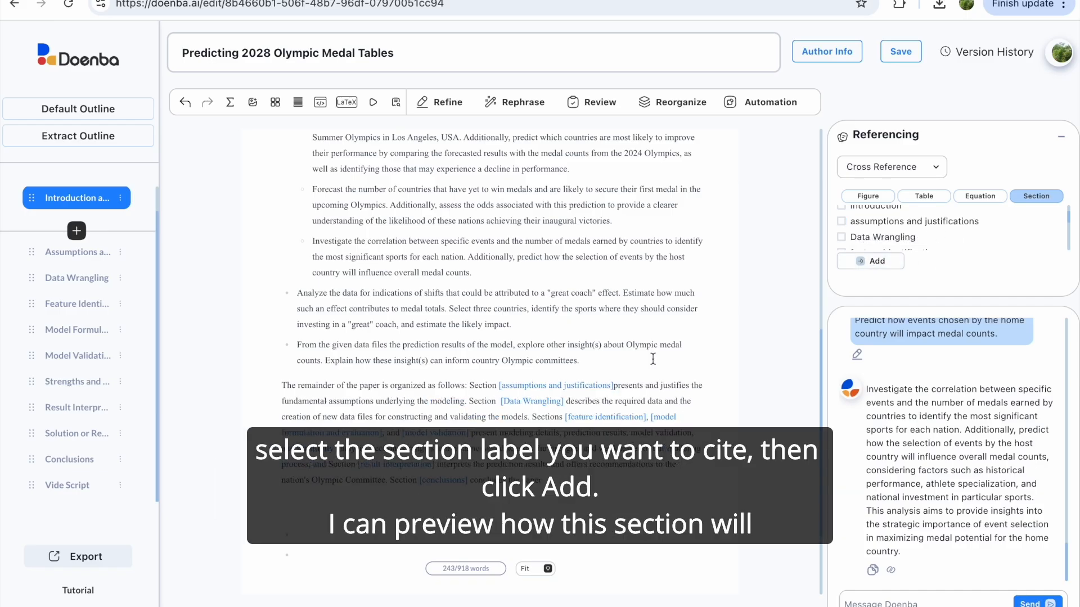
left_click(615, 387)
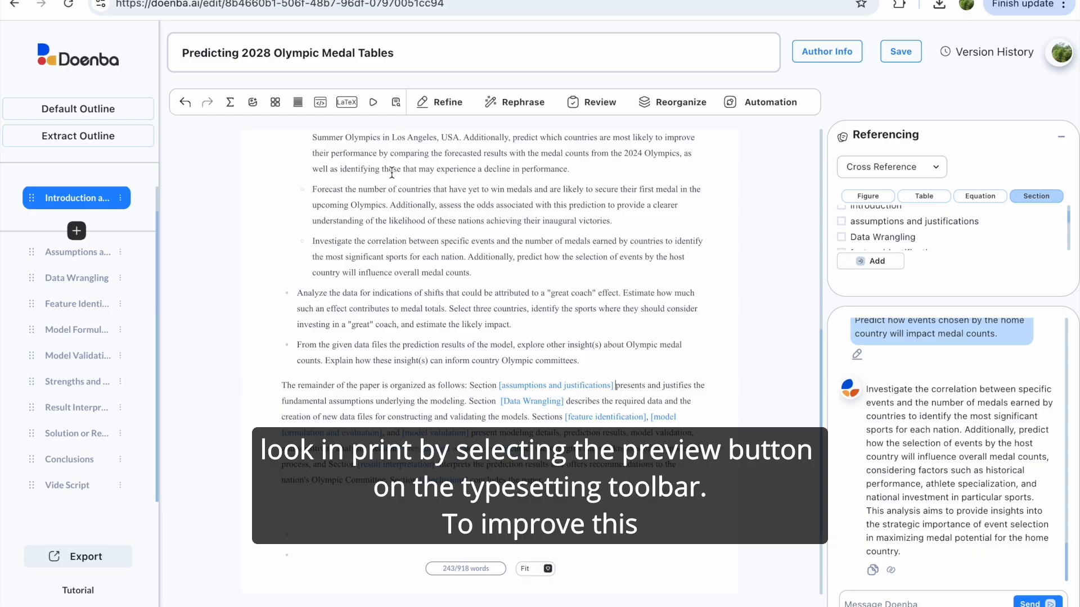
Preview the section's single-column print layout through its second page, and close the preview
left_click(374, 106)
scroll(808, 349, "down", 3)
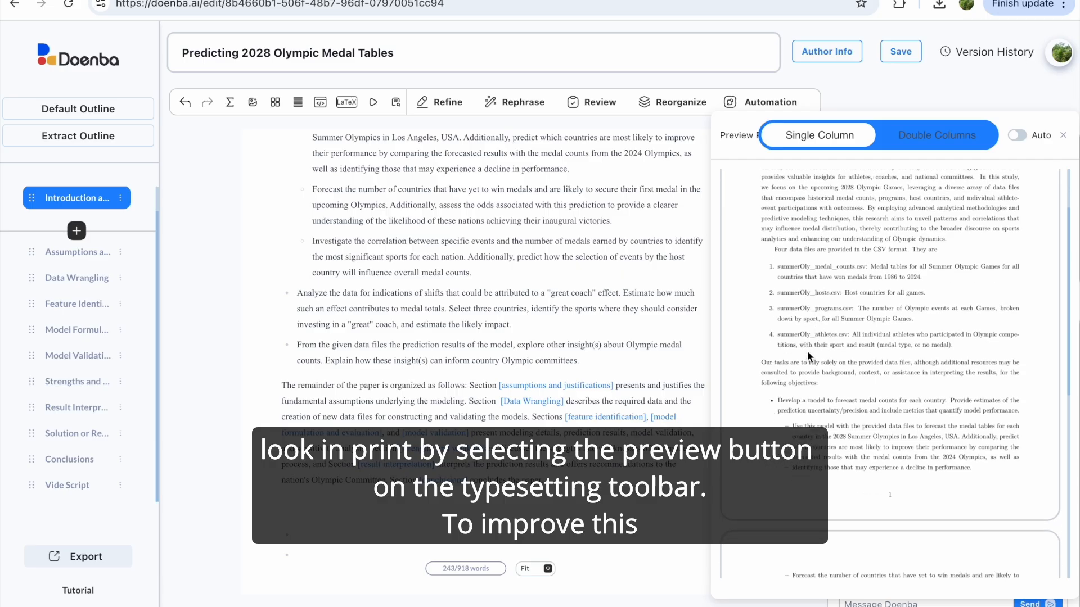
scroll(807, 356, "down", 1)
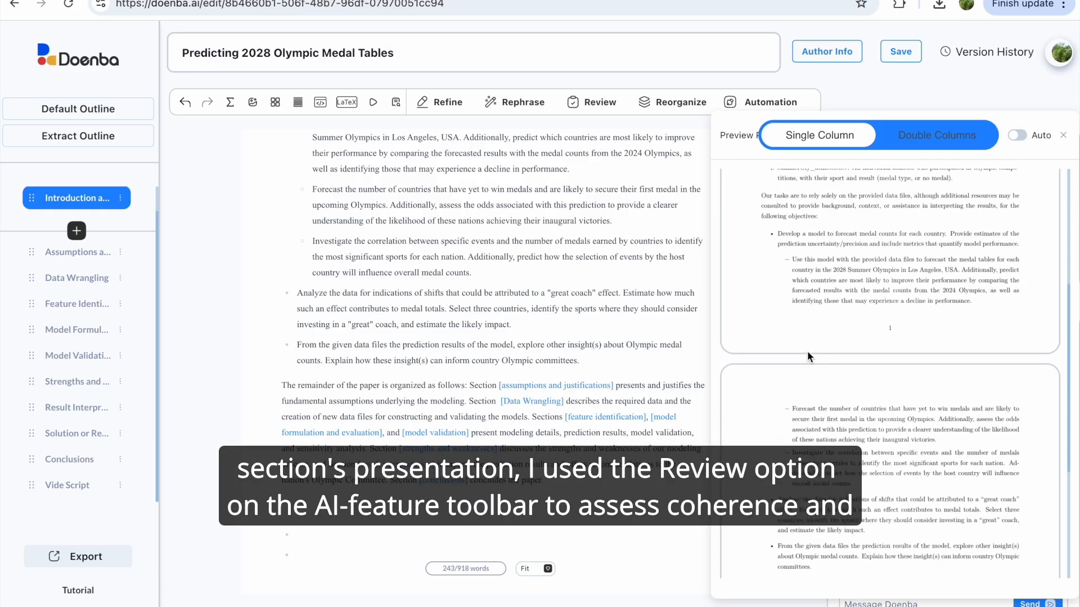
left_click(1063, 135)
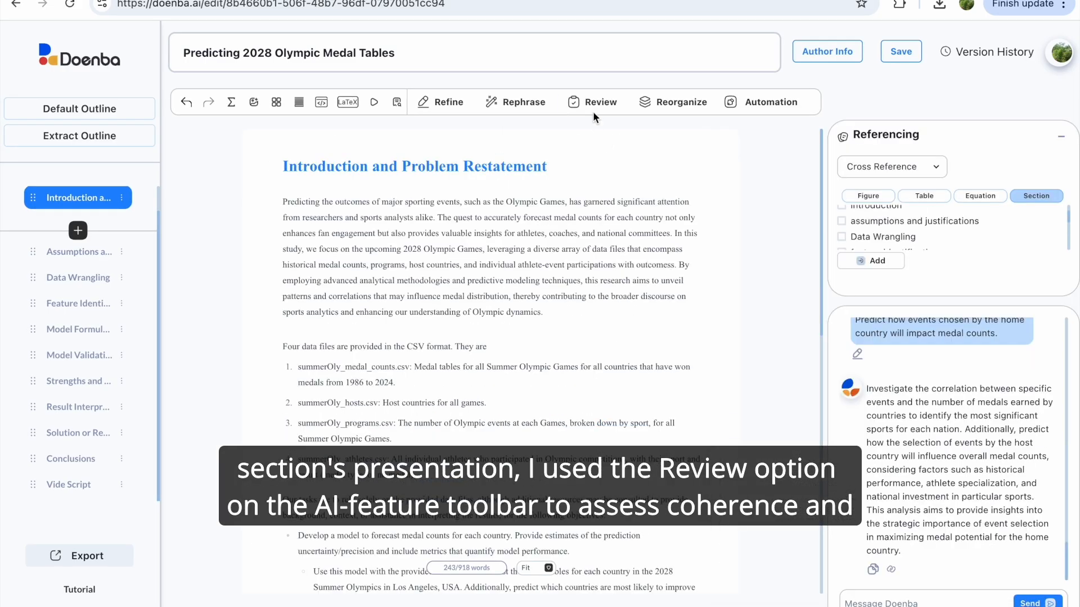
Run an AI review of the Introduction and Problem Restatement section and ignore the suggestion about describing the four CSV files
left_click(595, 107)
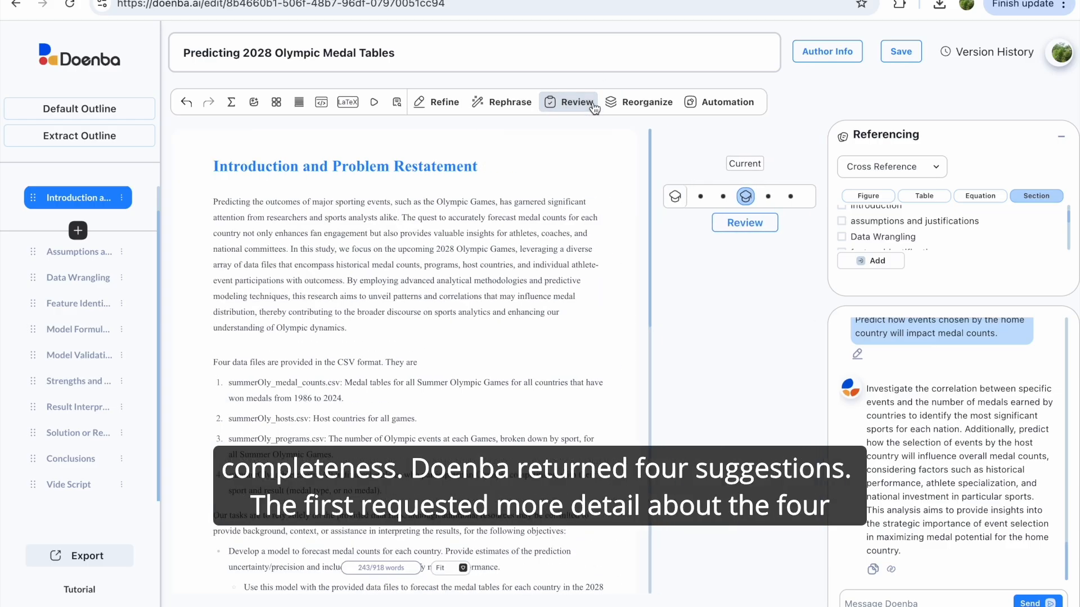
left_click(726, 225)
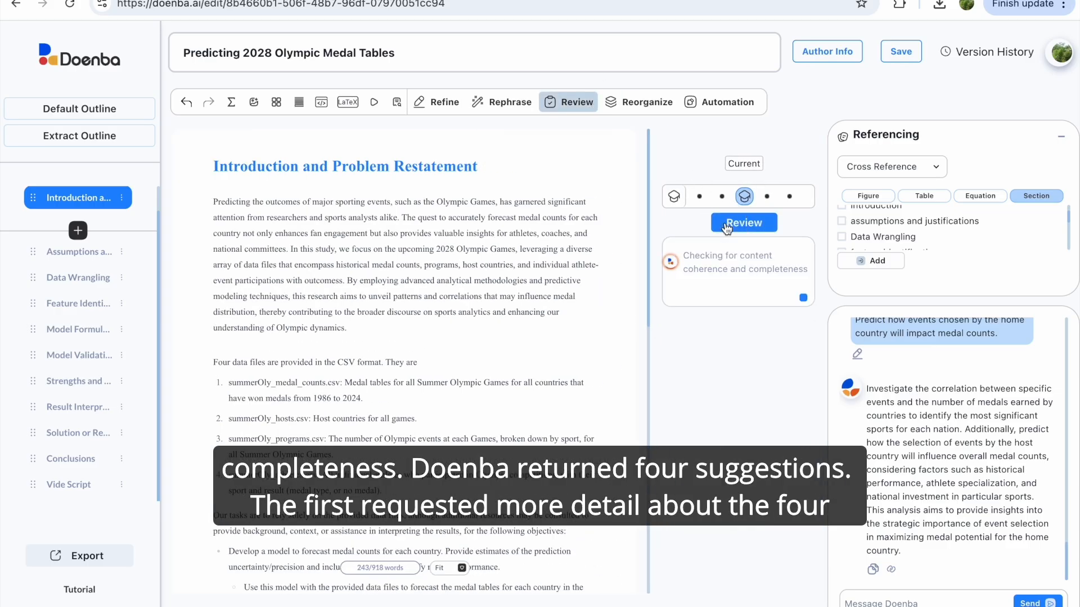
scroll(747, 373, "down", 1)
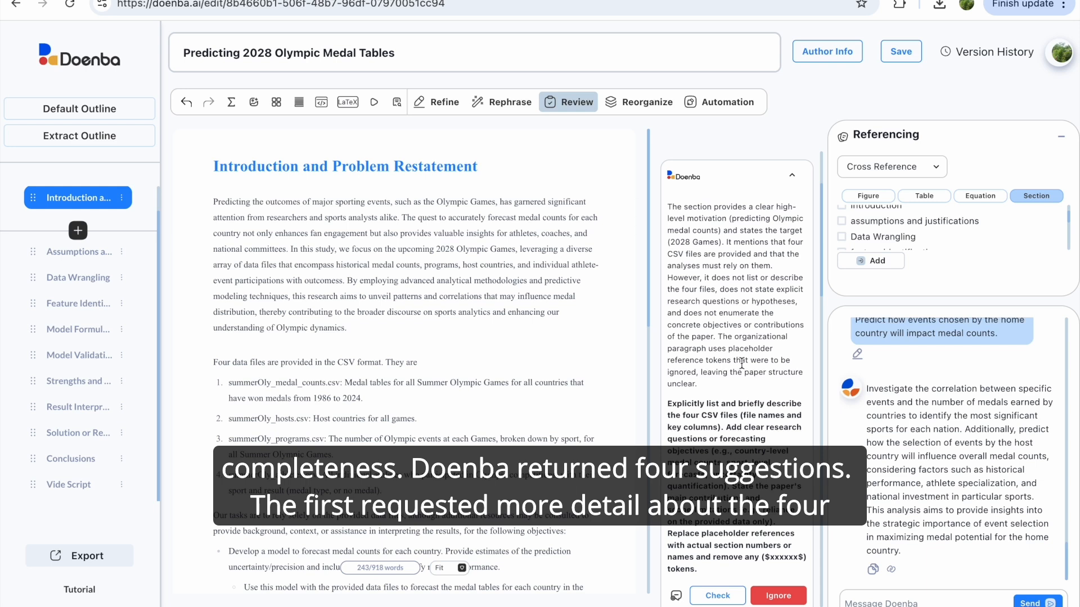
scroll(742, 364, "down", 2)
left_click_drag(669, 337, 783, 352)
left_click(792, 528)
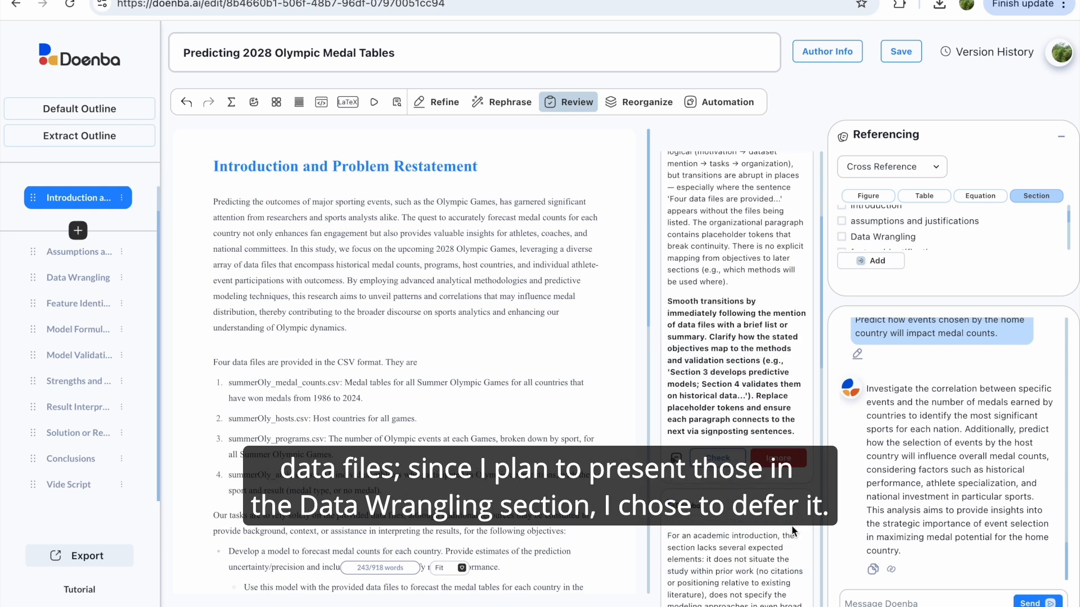
Ignore the review suggestion about smoother transitions and examine the one about adding 2–3 sentences on prior studies and methods
scroll(769, 399, "down", 1)
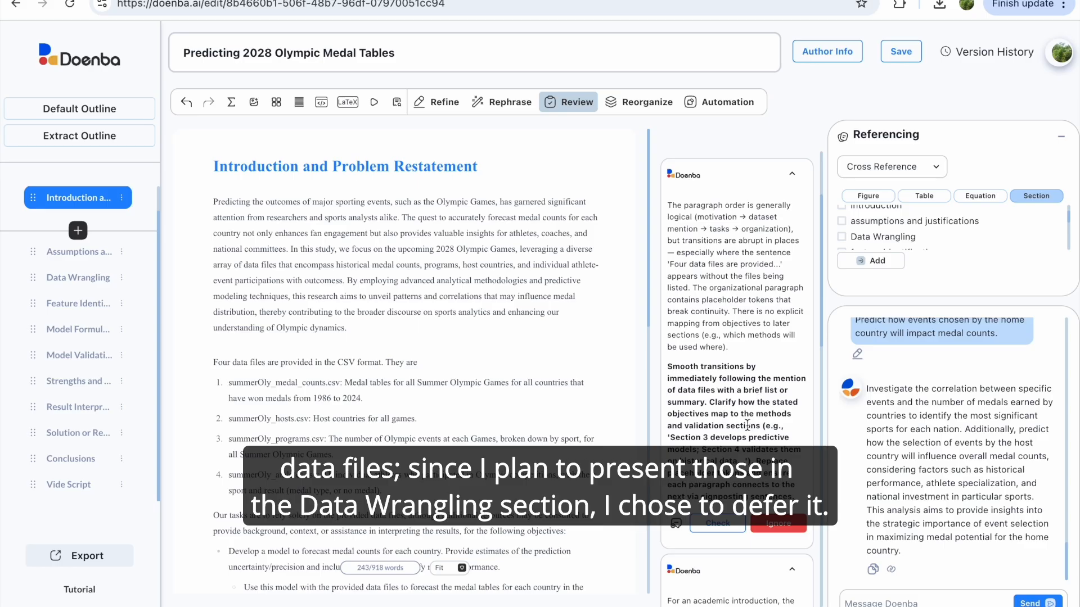
scroll(747, 425, "down", 1)
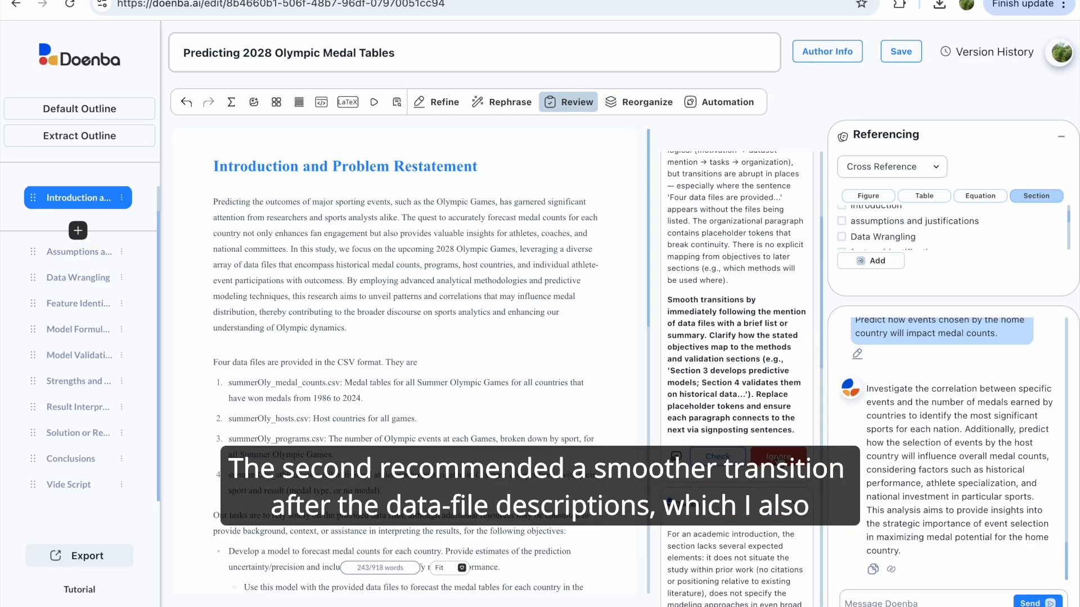
left_click(777, 457)
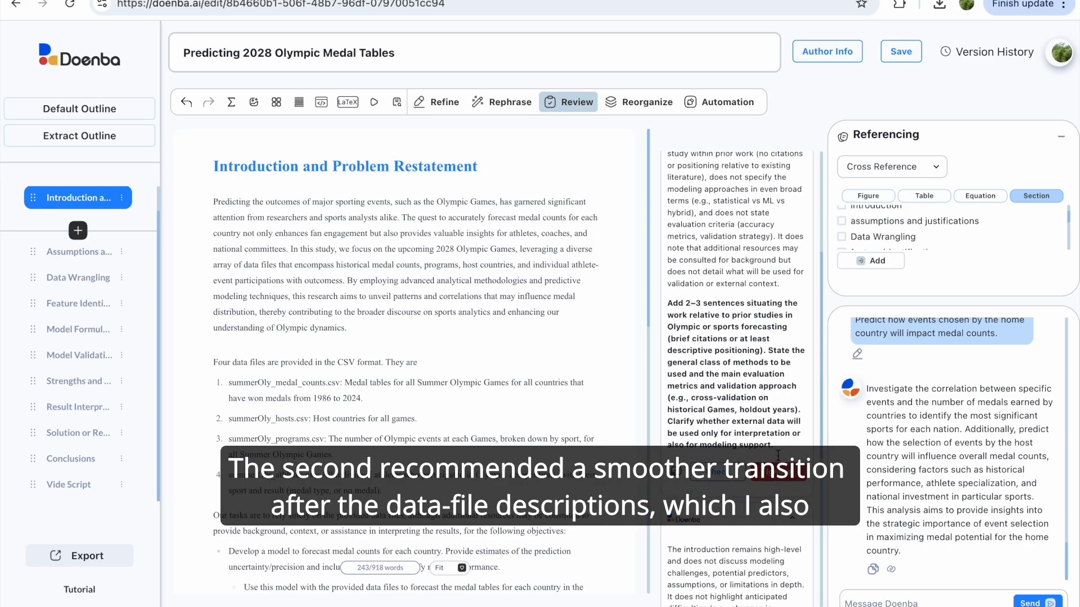
scroll(747, 338, "down", 3)
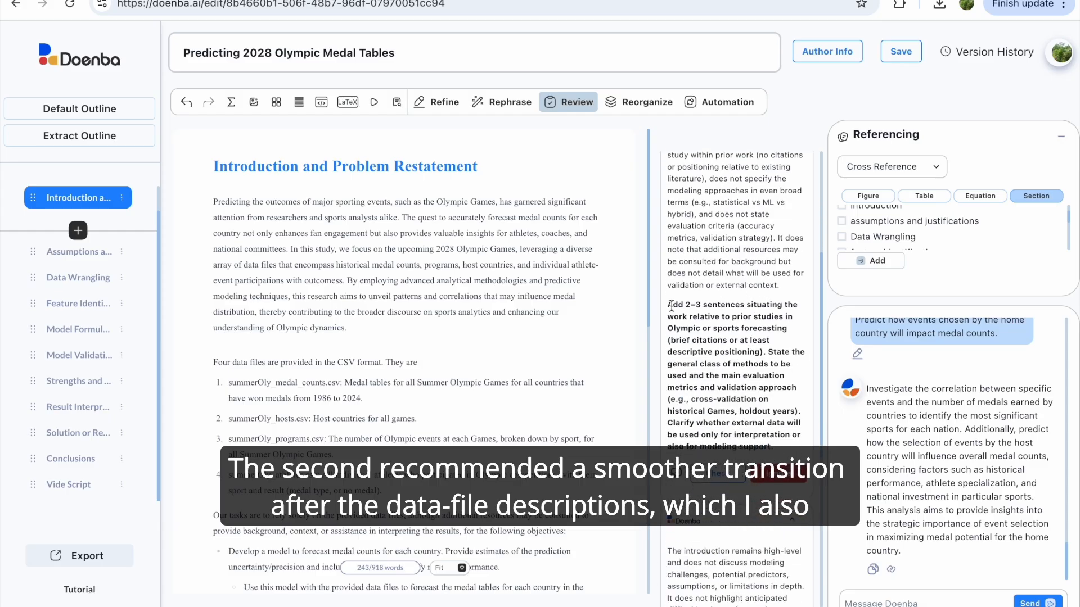
left_click_drag(668, 306, 762, 412)
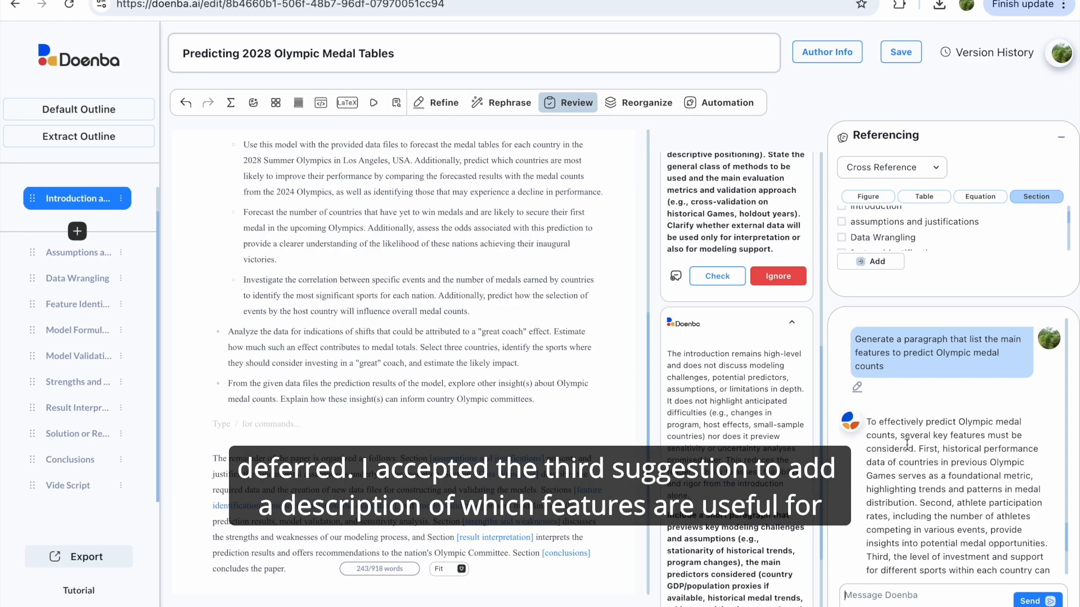
Copy the AI-generated paragraph on features for predicting Olympic medal counts into the empty line above the paper organization paragraph
scroll(911, 454, "down", 2)
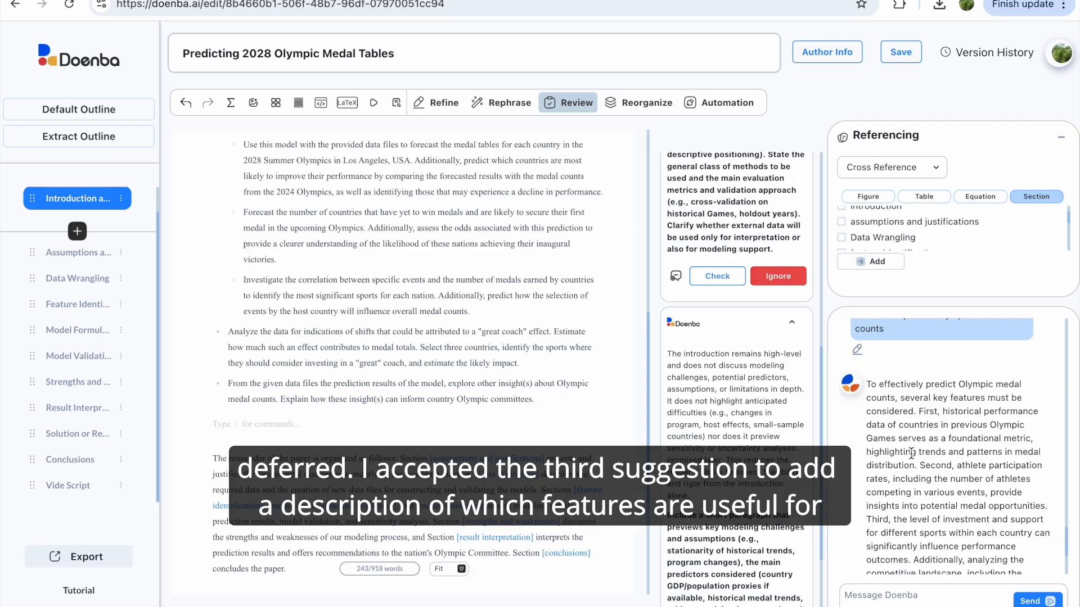
scroll(911, 454, "down", 1)
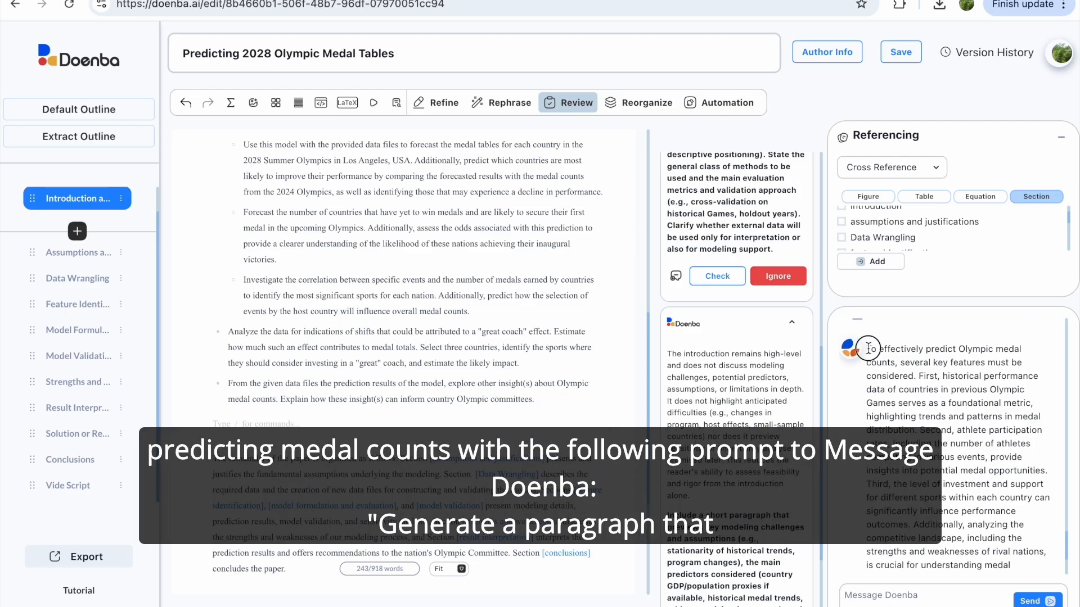
left_click_drag(868, 348, 901, 564)
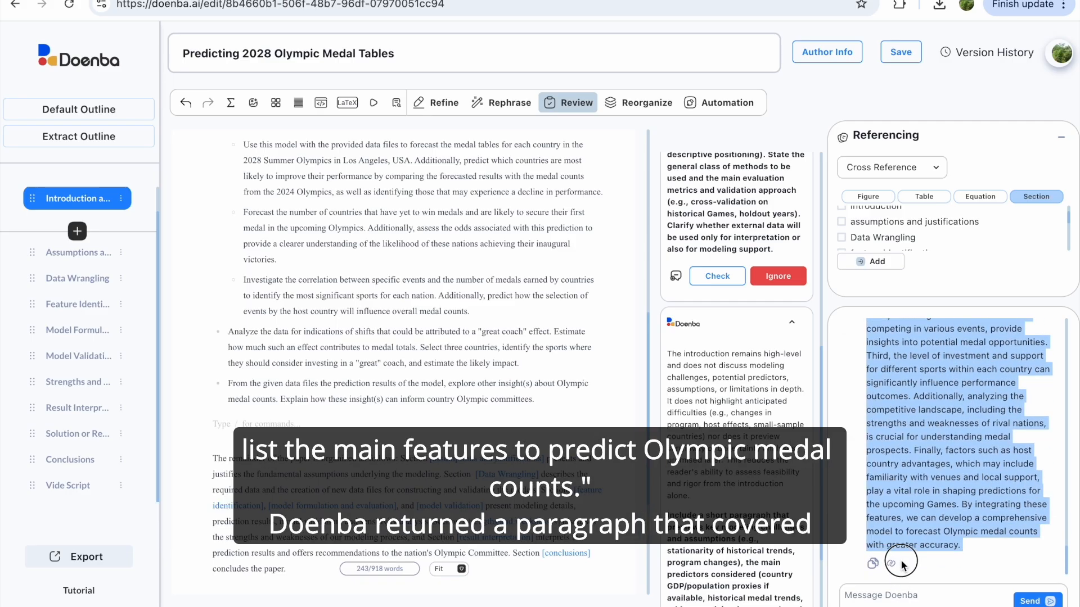
right_click(909, 461)
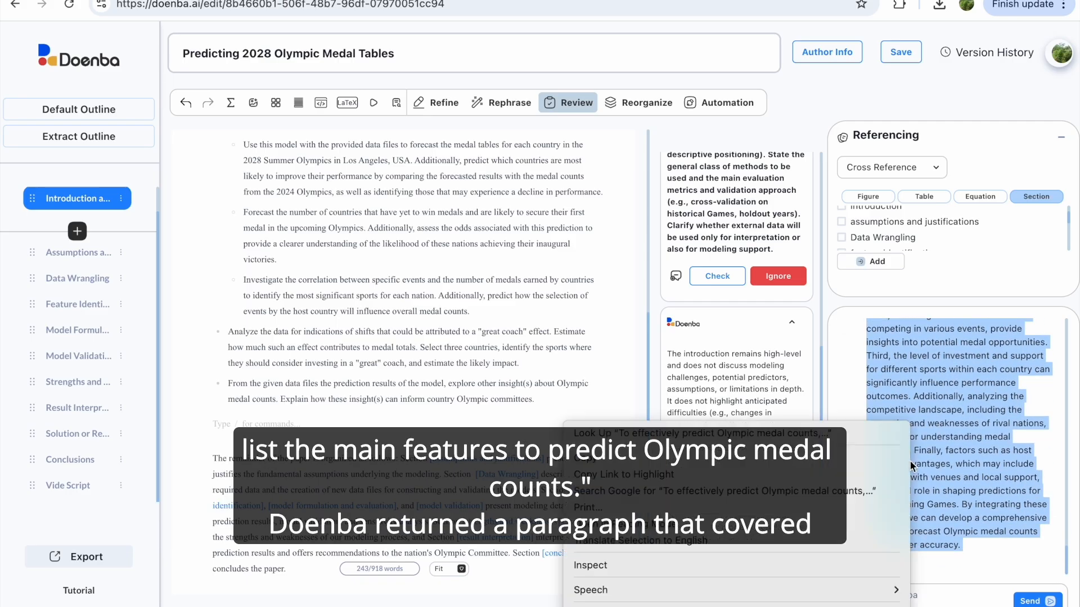
left_click(758, 457)
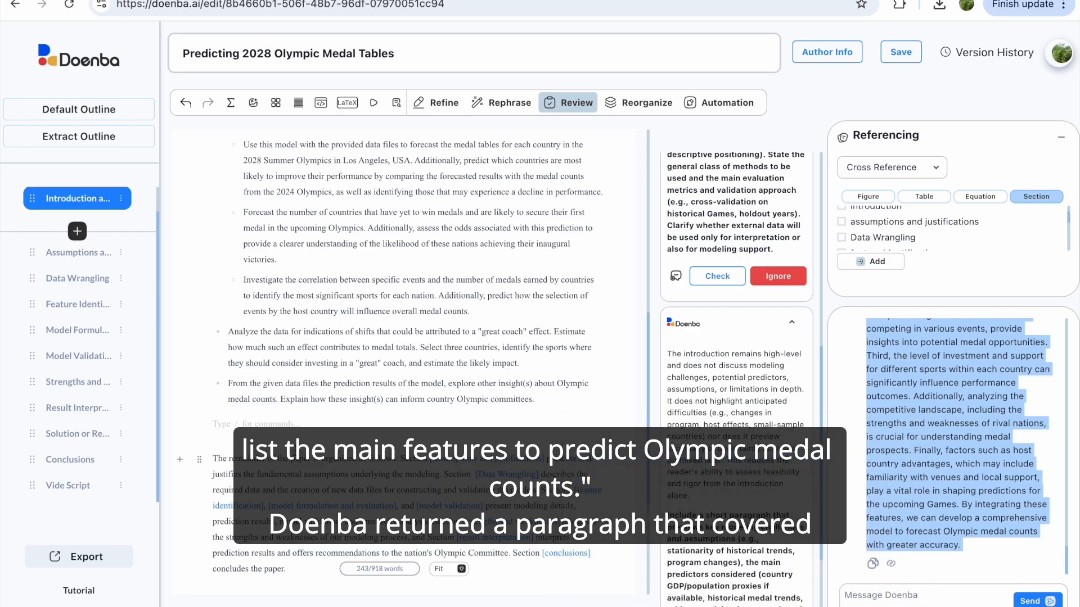
left_click(224, 431)
right_click(224, 427)
left_click(231, 414)
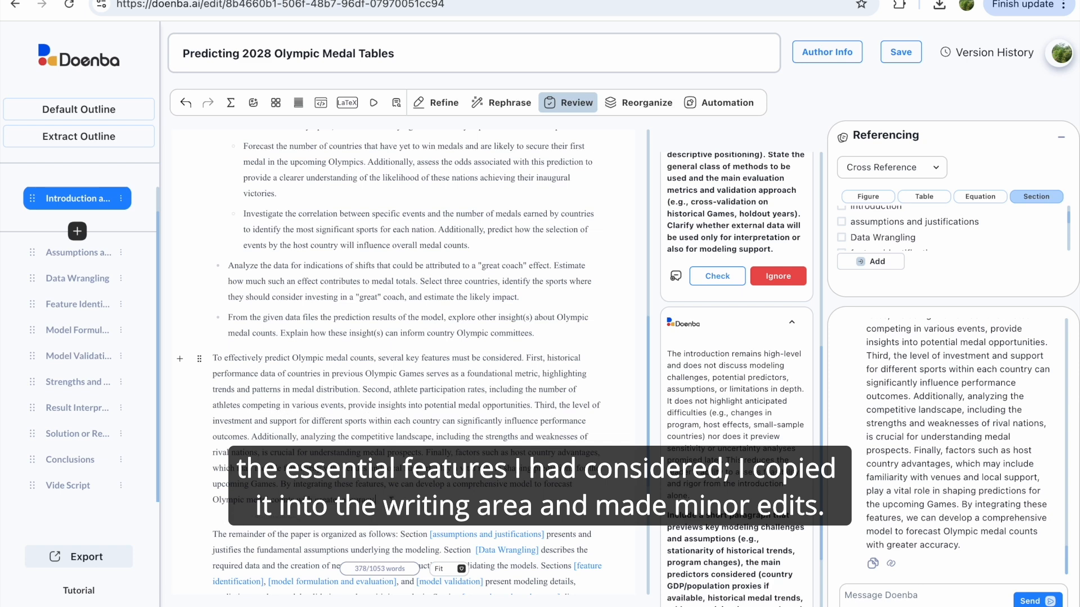
Complete the negative binomial sentence below the features paragraph so that it ends "to predict medal counts for each country."
scroll(416, 366, "down", 1)
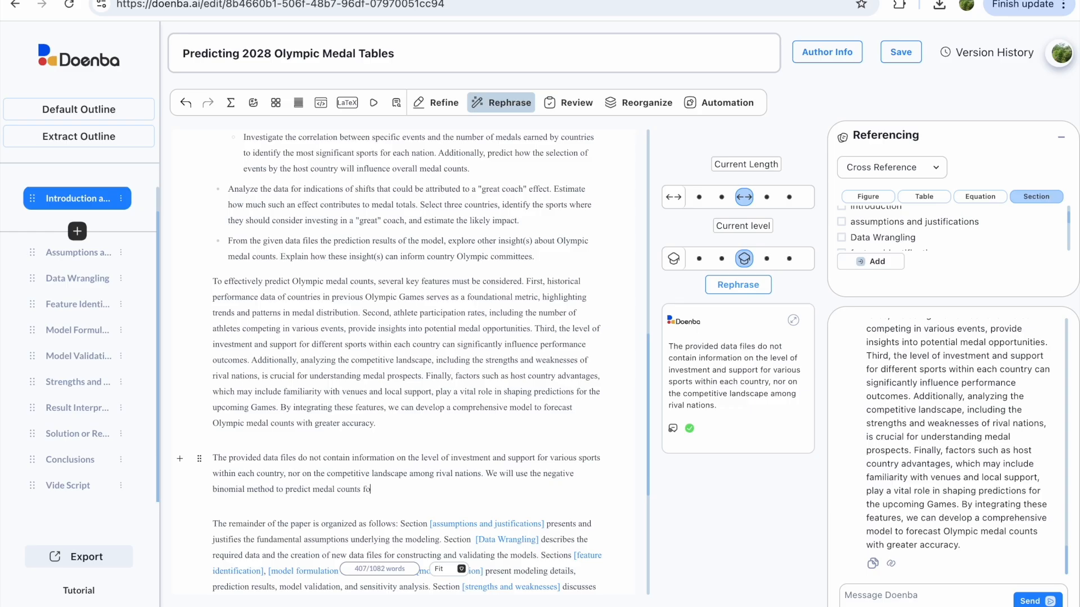
type("r each country.")
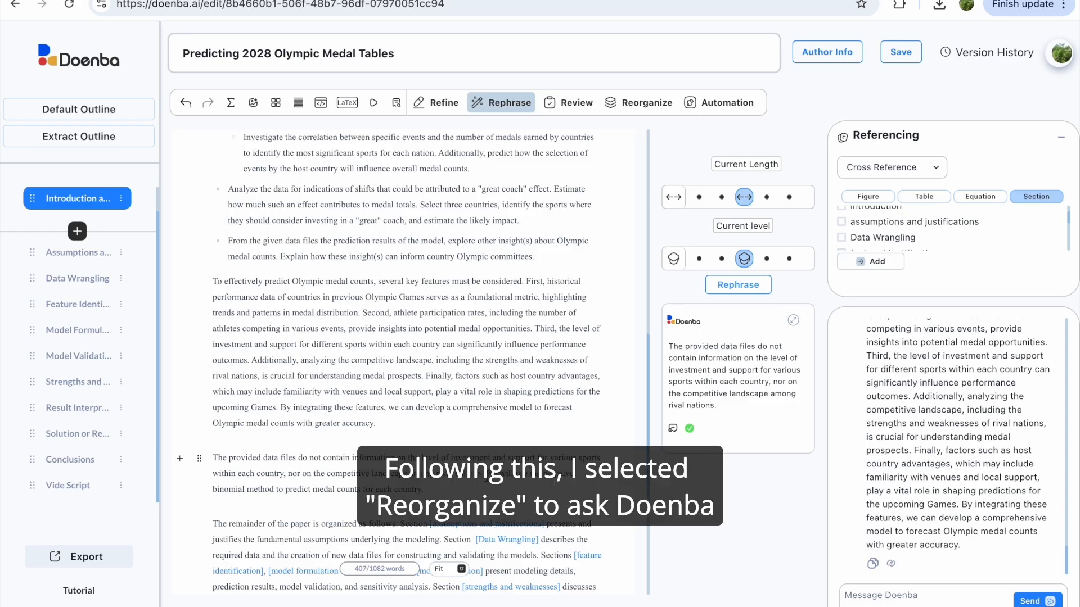
Run an AI reorganization of the Introduction and Problem Restatement section, review the suggested paragraph outline and generate a rewrite from it
left_click(644, 104)
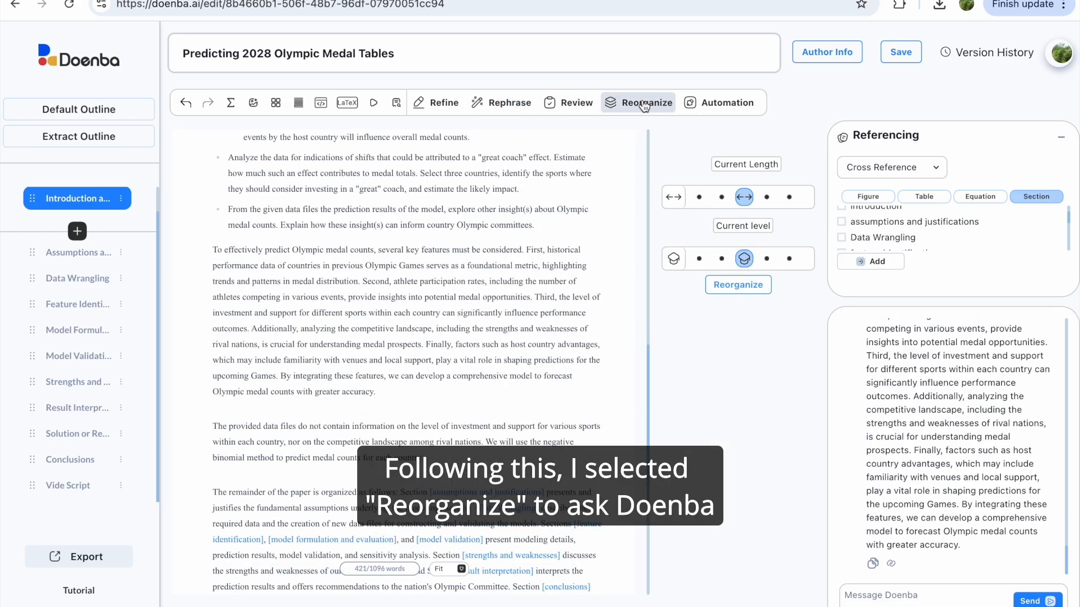
left_click(745, 285)
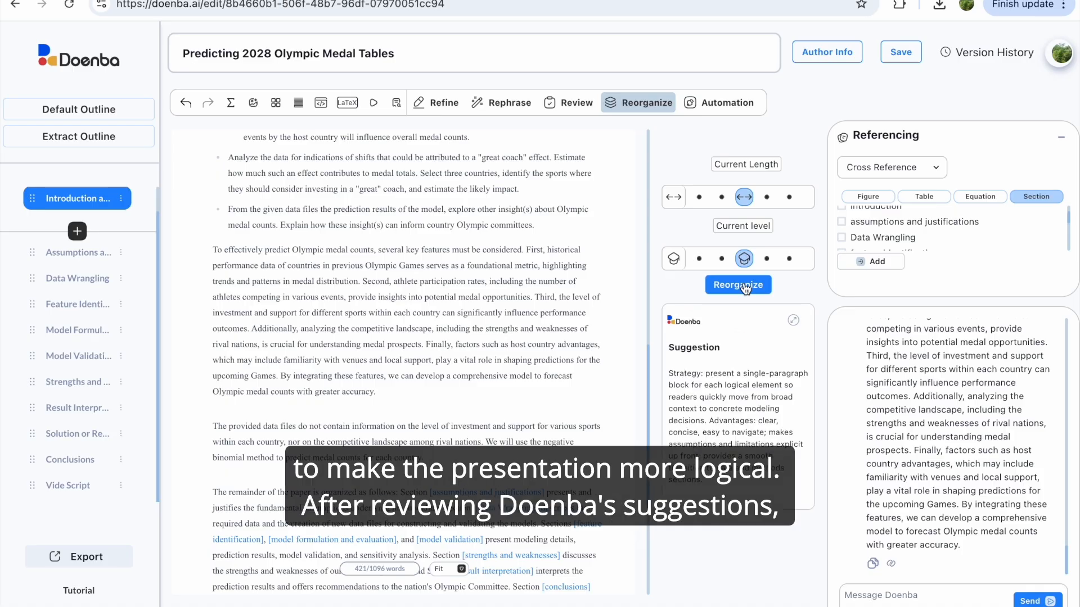
left_click(726, 439)
scroll(449, 313, "down", 4)
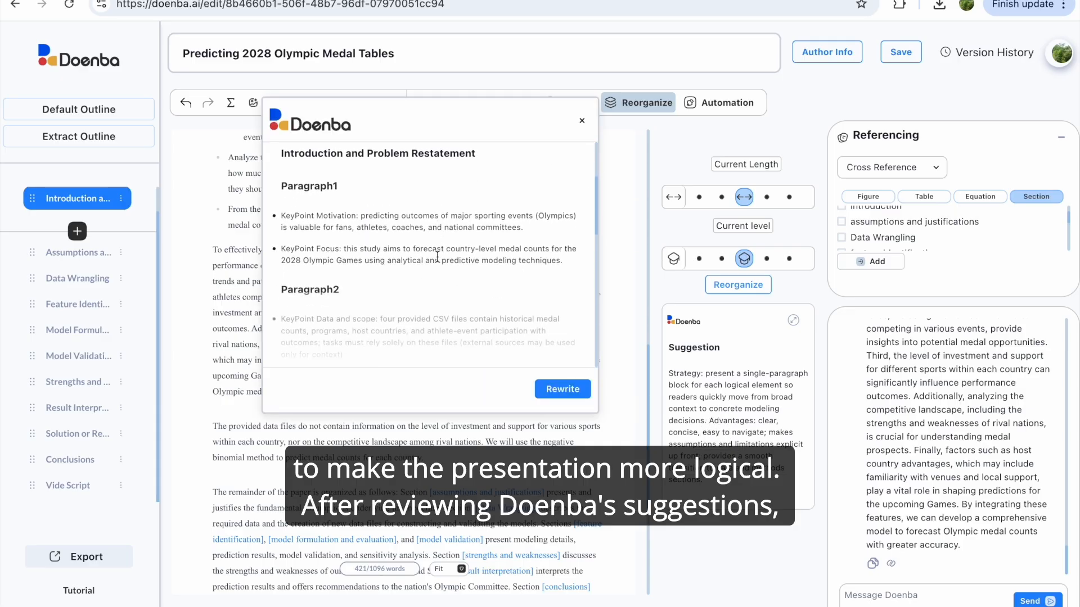
scroll(475, 235, "down", 5)
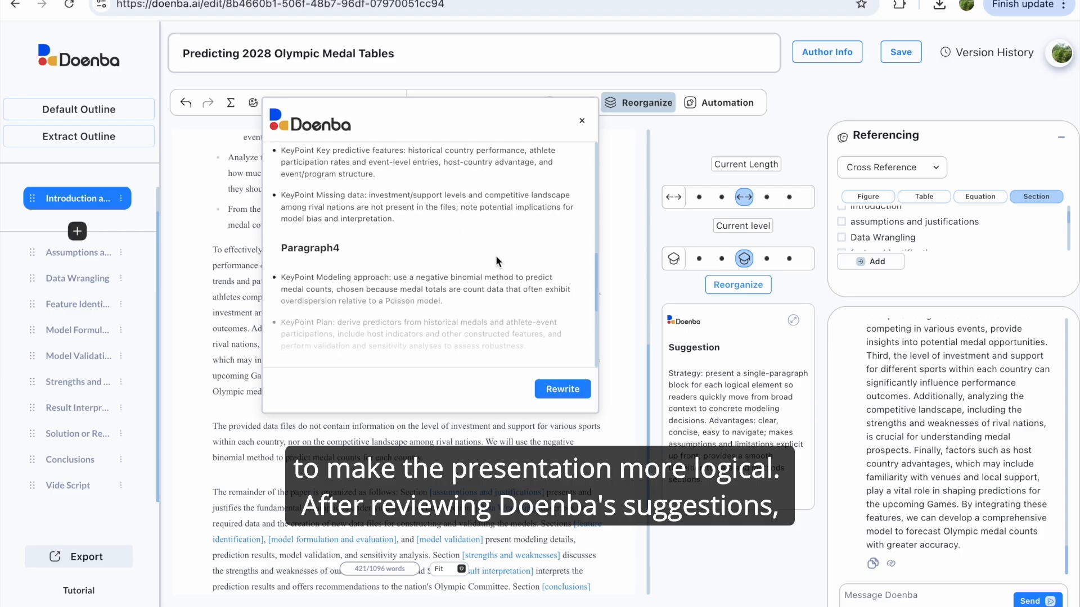
left_click(563, 389)
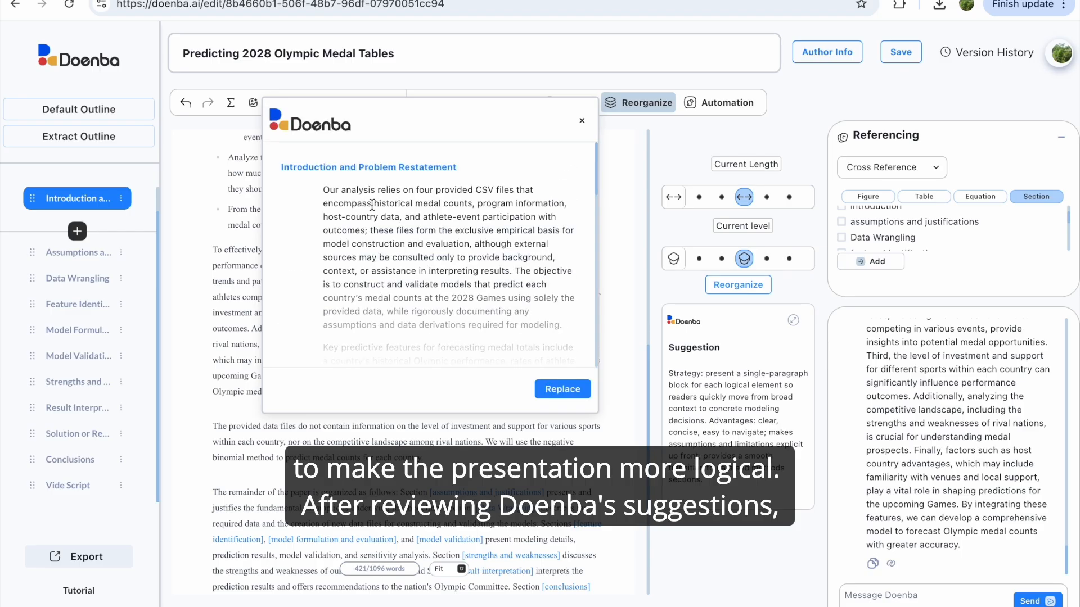
Copy the rewritten paragraphs, from "Our analysis relies on four provided CSV files" through the paper organization text, into the empty line above the existing organization paragraph
scroll(439, 219, "down", 7)
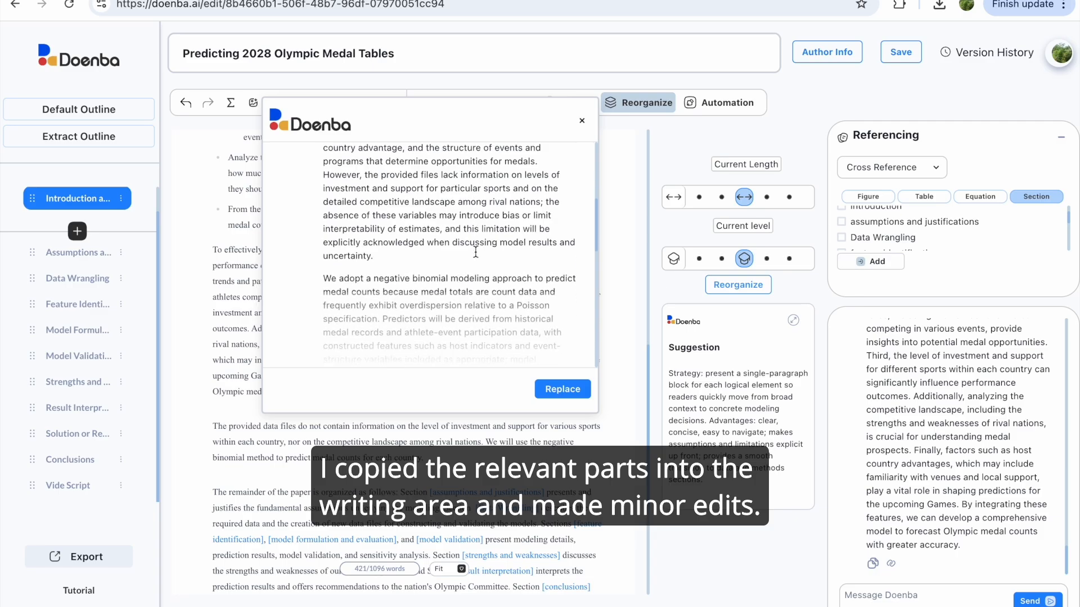
scroll(475, 265, "up", 8)
left_click_drag(324, 190, 416, 209)
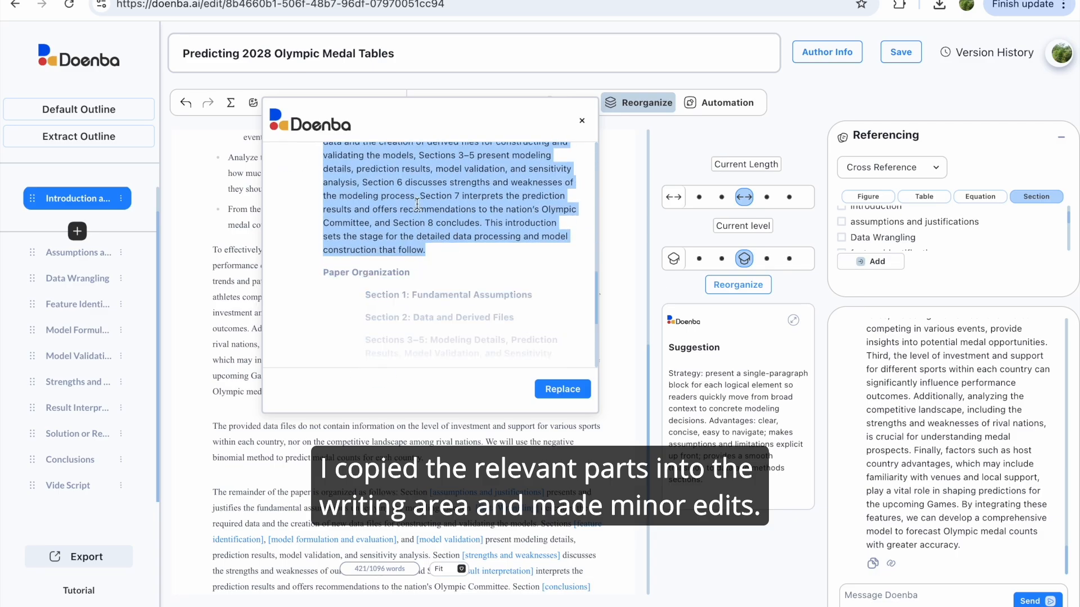
right_click(417, 208)
left_click(439, 236)
left_click(582, 121)
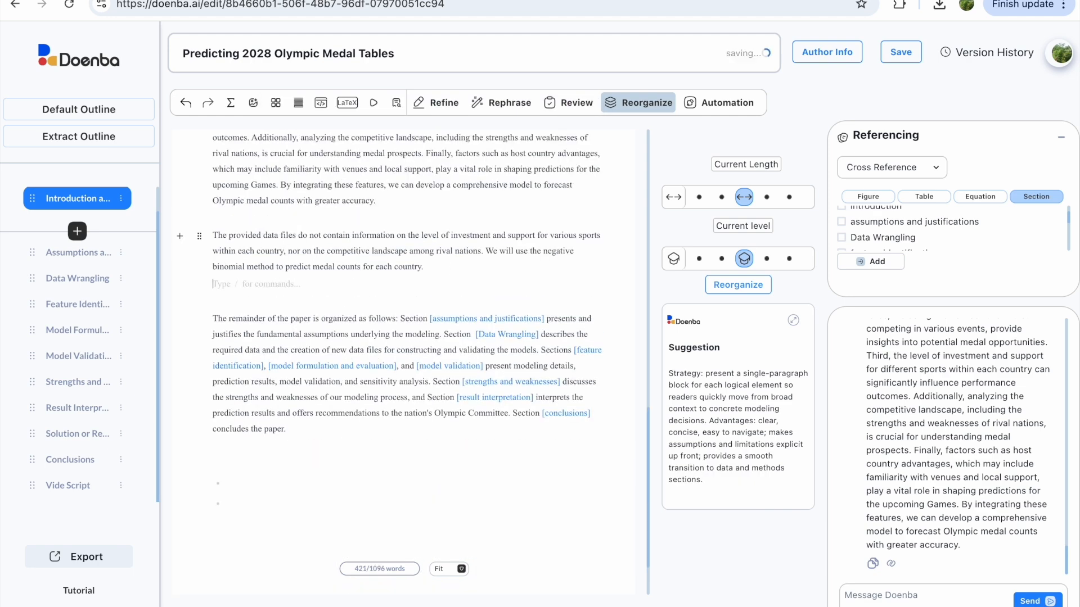
left_click(308, 302)
key("ctrl+v")
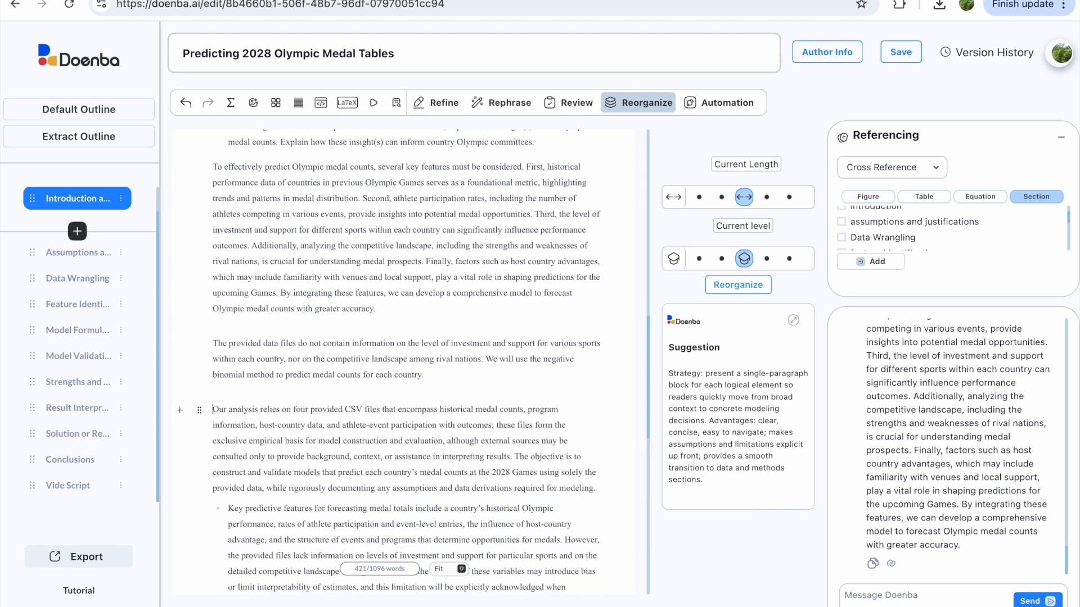
Convert the pasted "Key predictive features" and "We adopt a negative binomial modeling approach" bullets into plain paragraphs, each preceded by a blank line
scroll(263, 425, "down", 2)
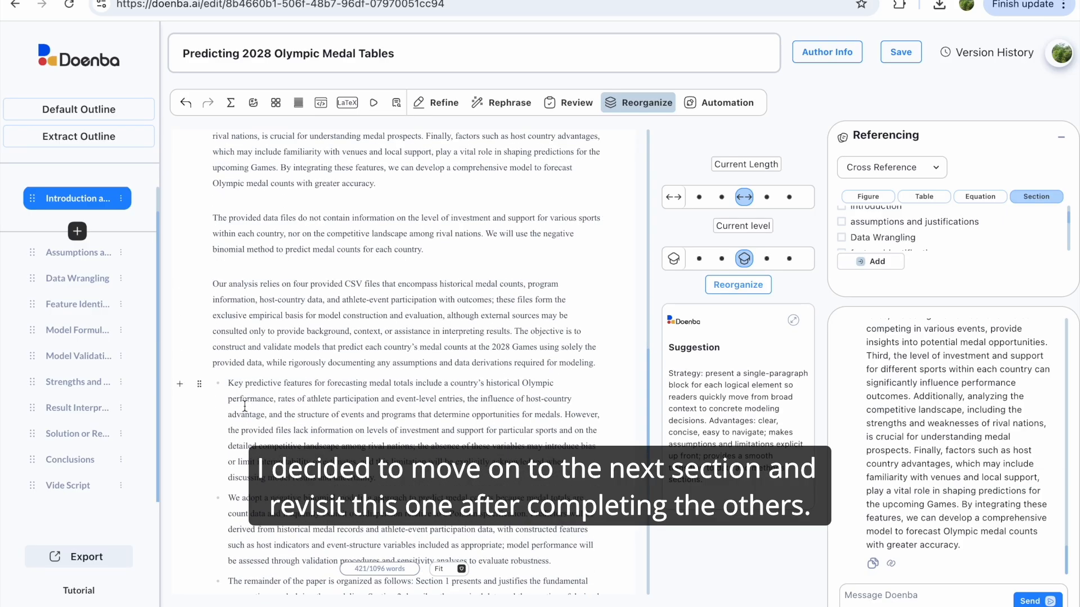
left_click(229, 384)
key("BackSpace")
key("Return")
scroll(331, 415, "down", 1)
scroll(404, 382, "down", 1)
left_click(229, 388)
key("BackSpace")
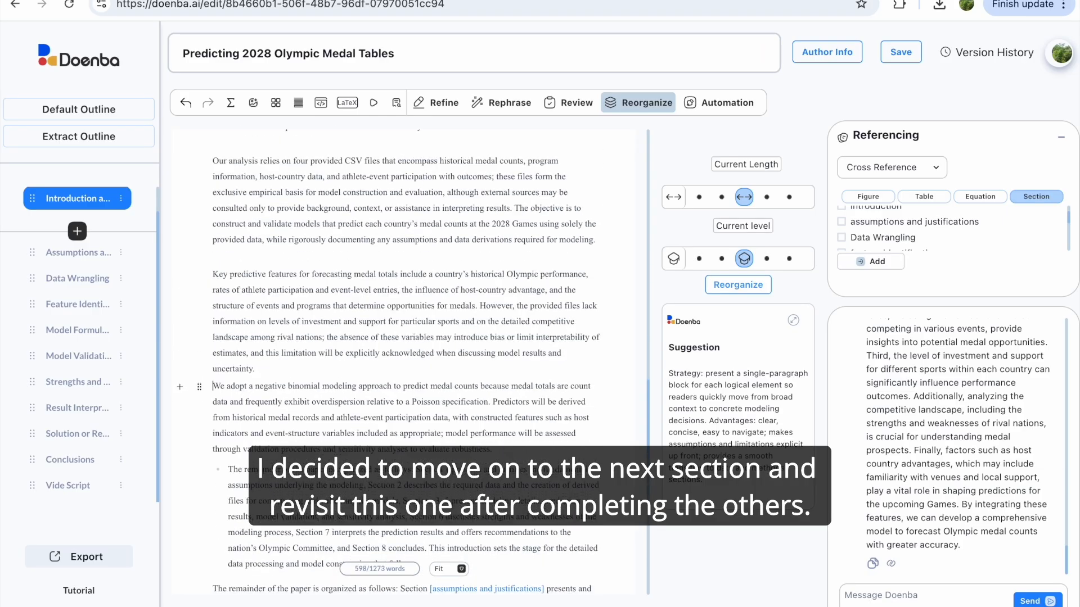
key("Return")
Delete the text from "However, the provided files lack information" to the end of the "Key predictive features" paragraph
left_click_drag(479, 306, 255, 369)
key("BackSpace")
scroll(387, 378, "down", 1)
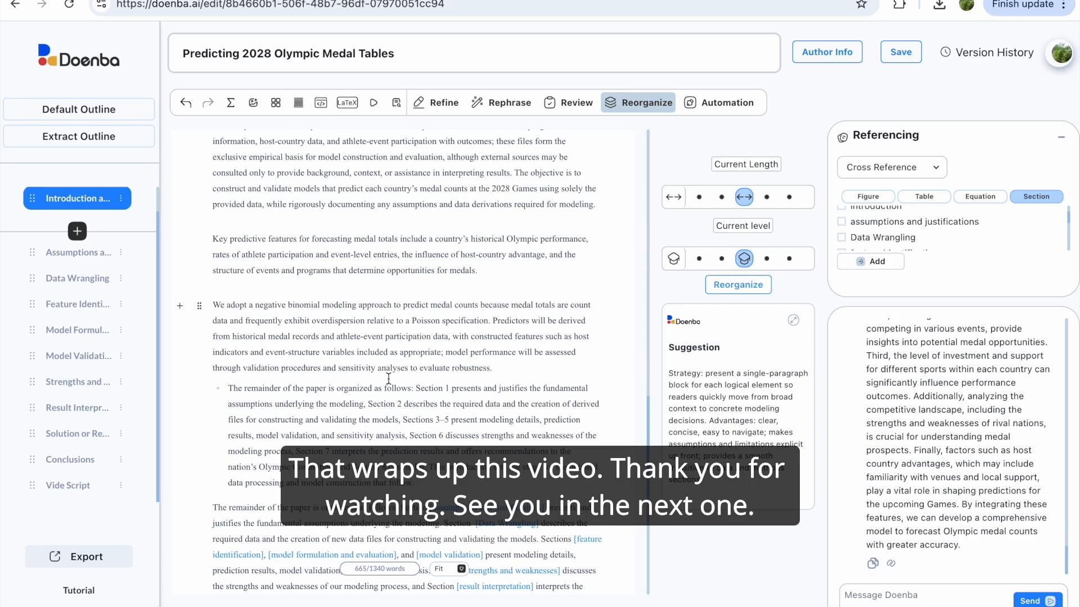
scroll(388, 379, "down", 3)
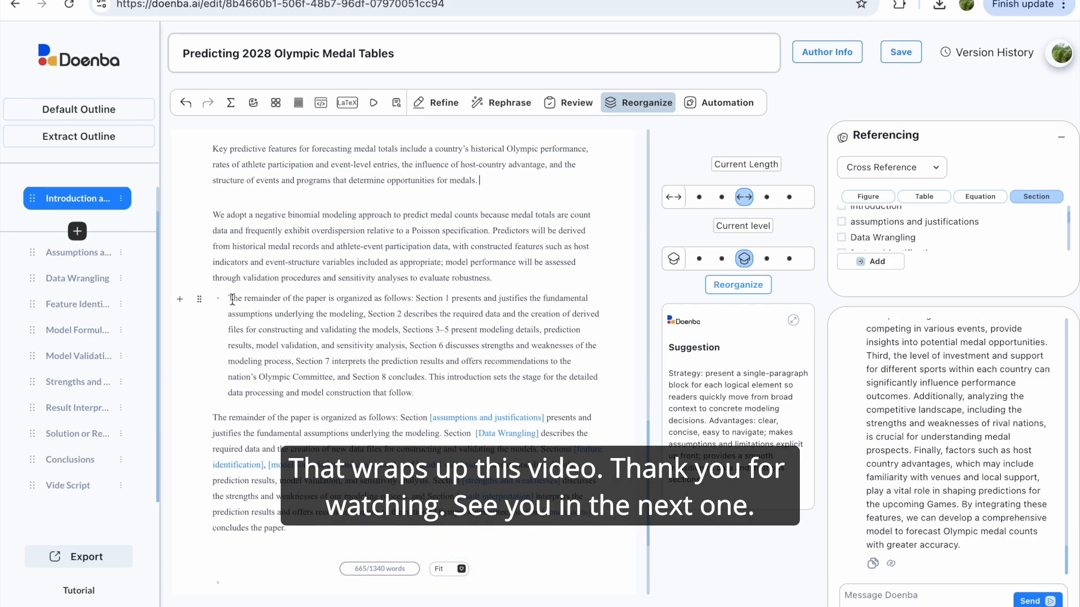